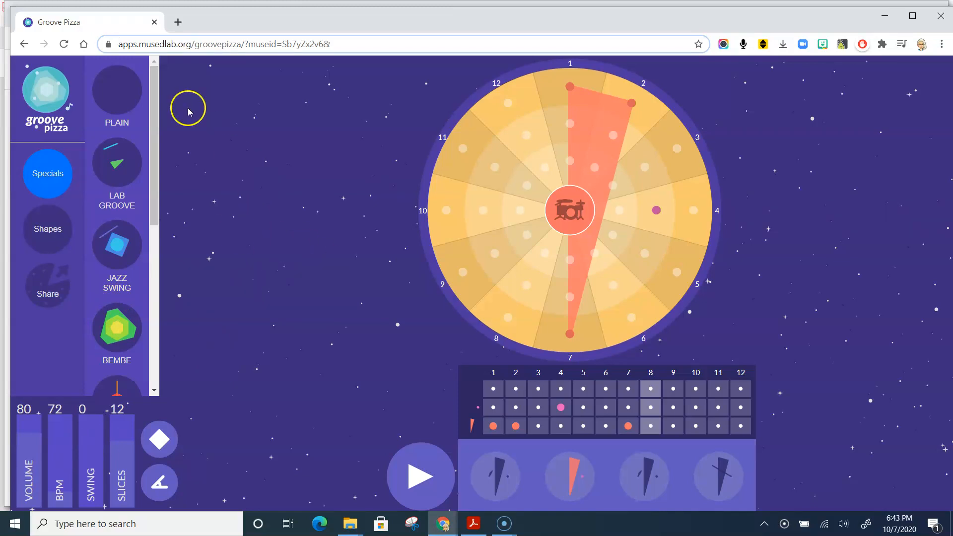
- Load the Plain special as an empty groove, and set the volume to 66 and the tempo to 86 BPM
click(124, 89)
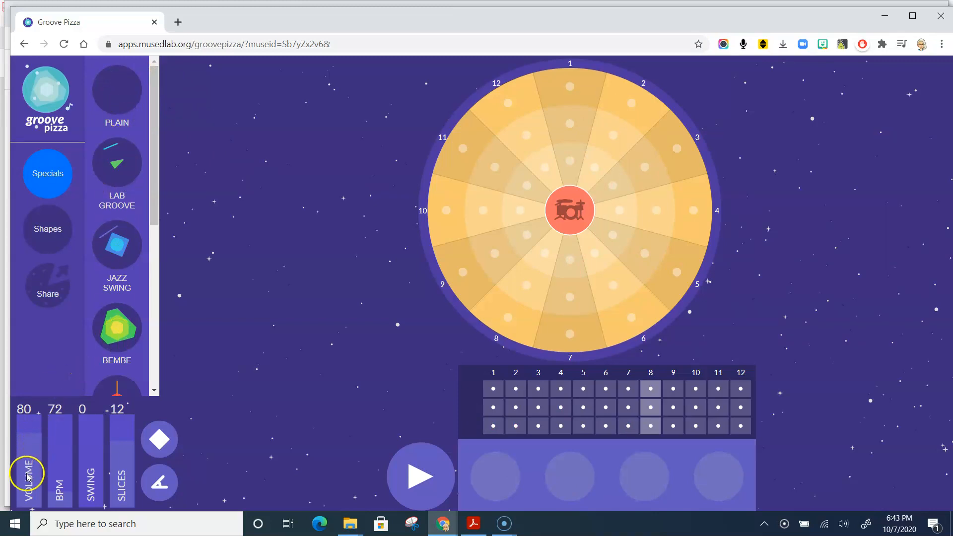
drag(25, 432, 64, 457)
click(59, 449)
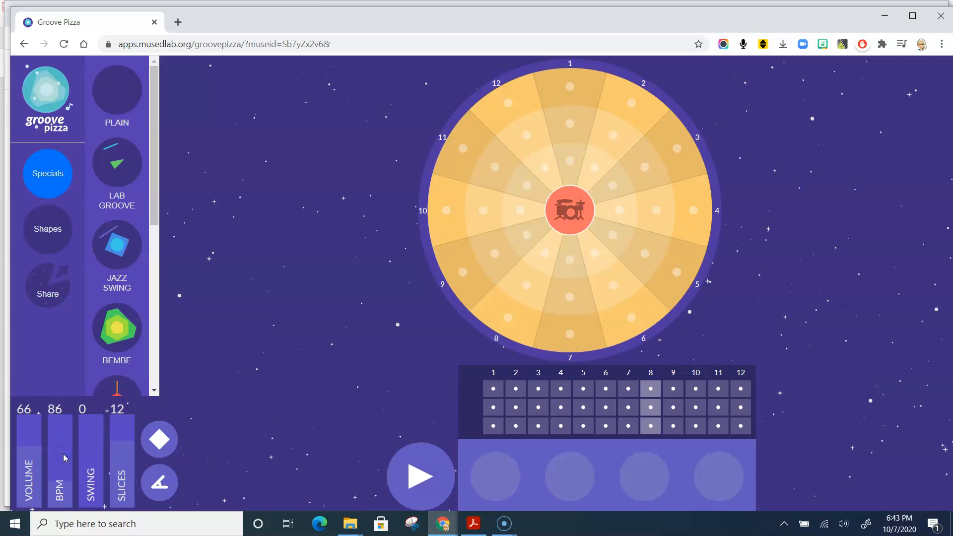
- Set the groove's swing to 40 and the pizza's slices to 16
click(92, 450)
drag(92, 451, 98, 476)
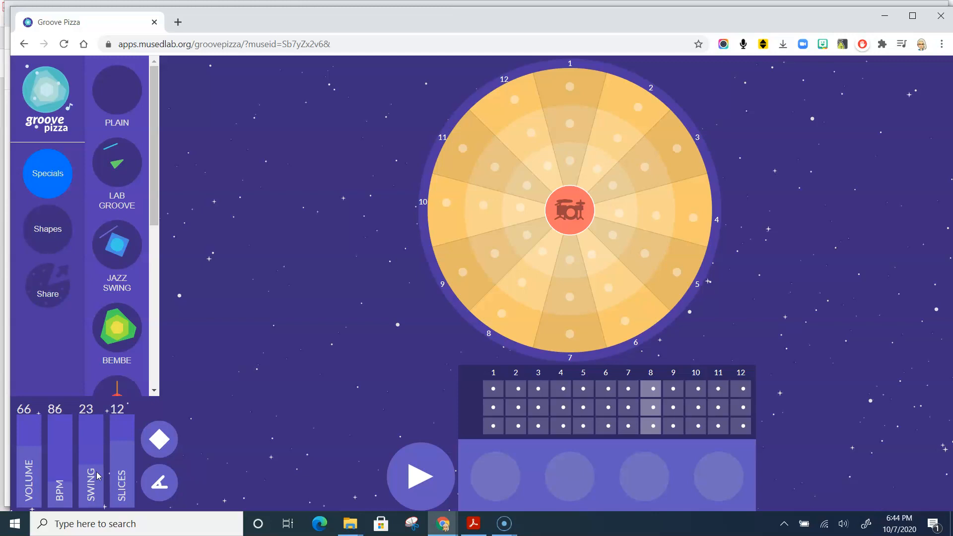
drag(92, 474, 122, 482)
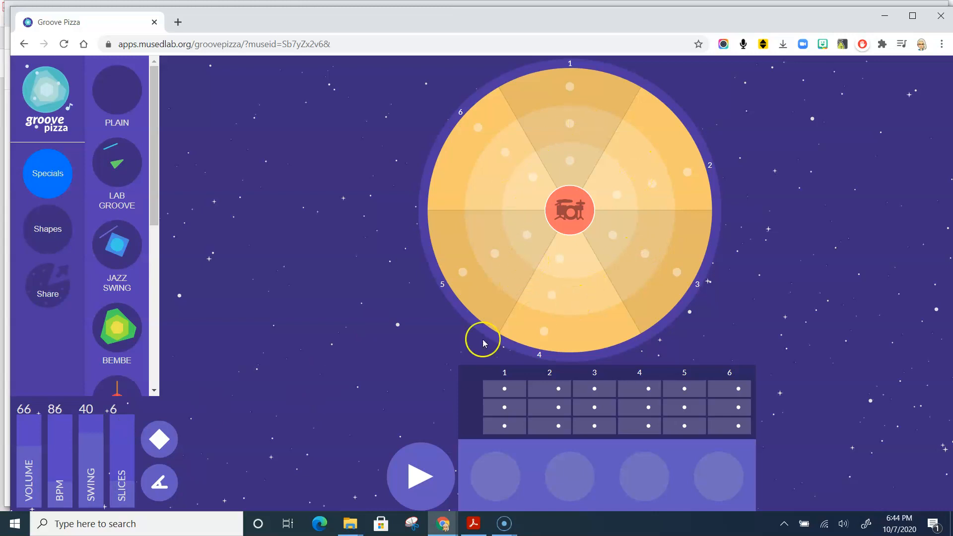
drag(119, 492, 120, 424)
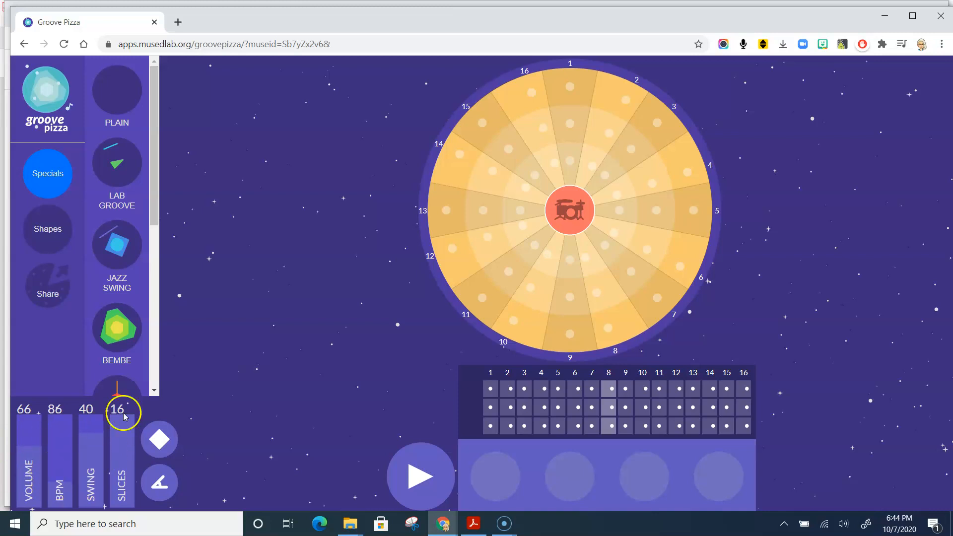
- Show the drum kit choices at the pizza's centre, review Afro-Latin, Jazz and Rock, and close the choices
click(570, 208)
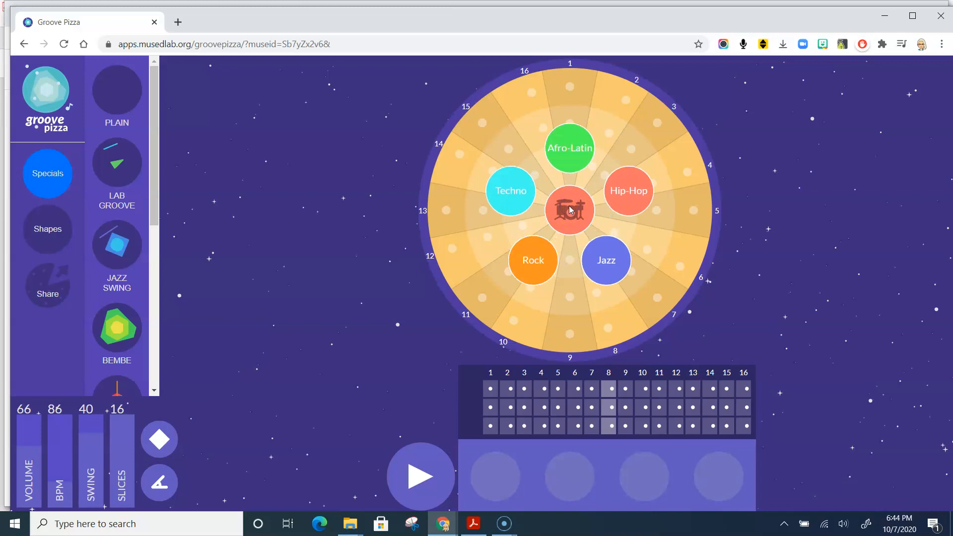
click(578, 156)
click(616, 258)
click(527, 258)
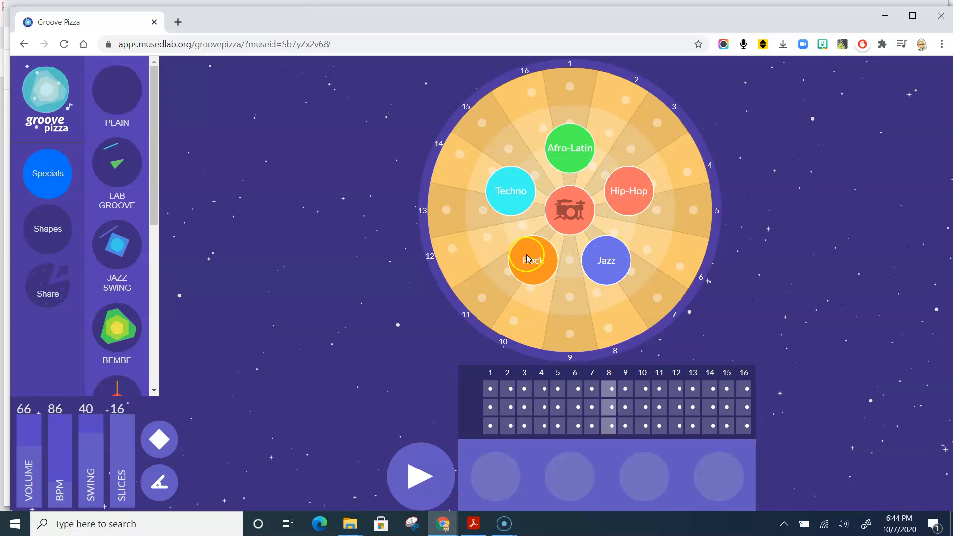
click(564, 213)
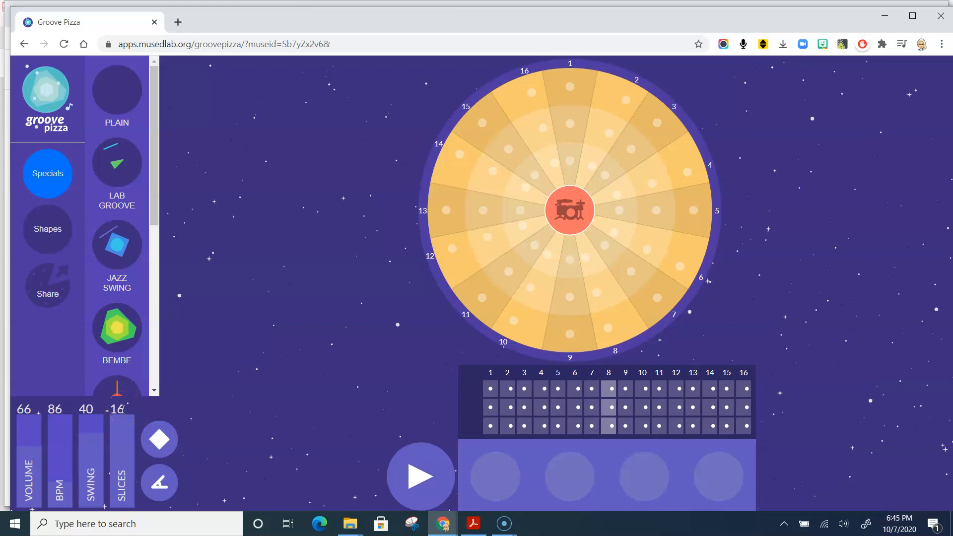
- Set the slices to 8, and add outer-ring beats on slices 1 and 5 and middle-ring beats on slices 3 and 7
drag(122, 409, 126, 484)
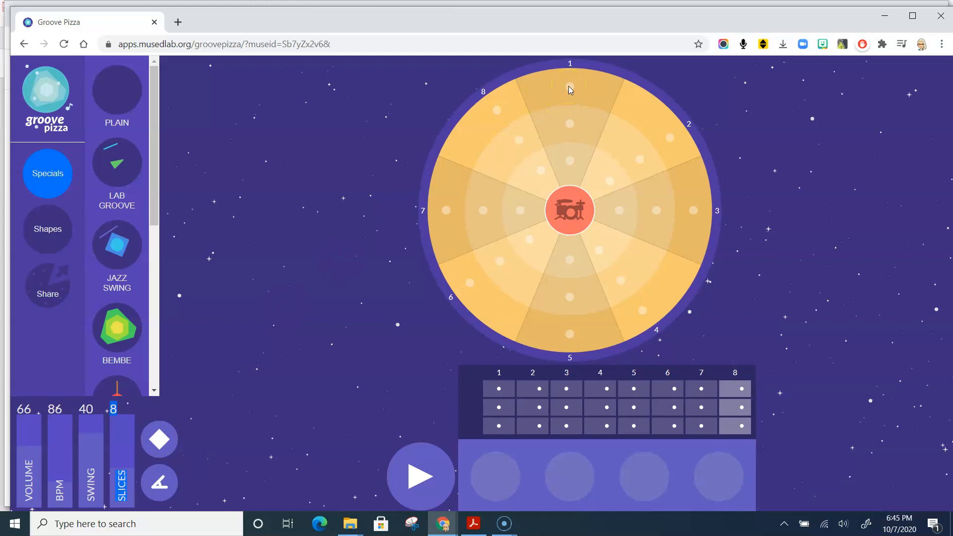
click(569, 87)
click(570, 333)
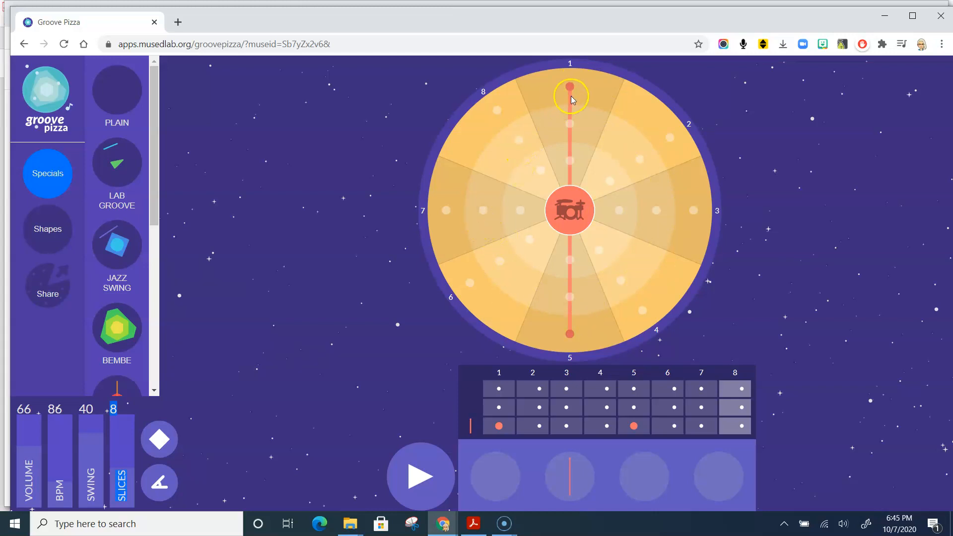
click(656, 211)
click(484, 209)
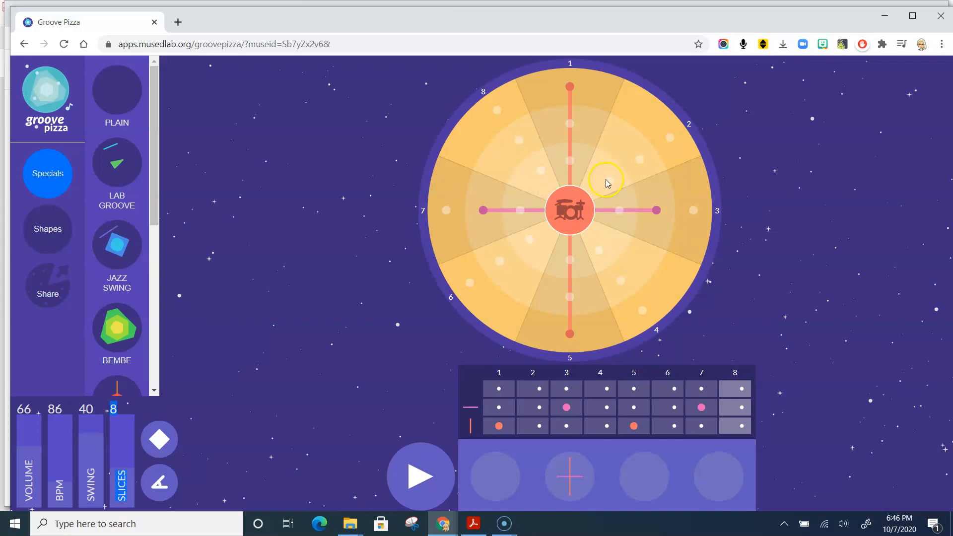
- Fill the pizza's inner ring with beats on all 8 slices
click(570, 160)
click(610, 181)
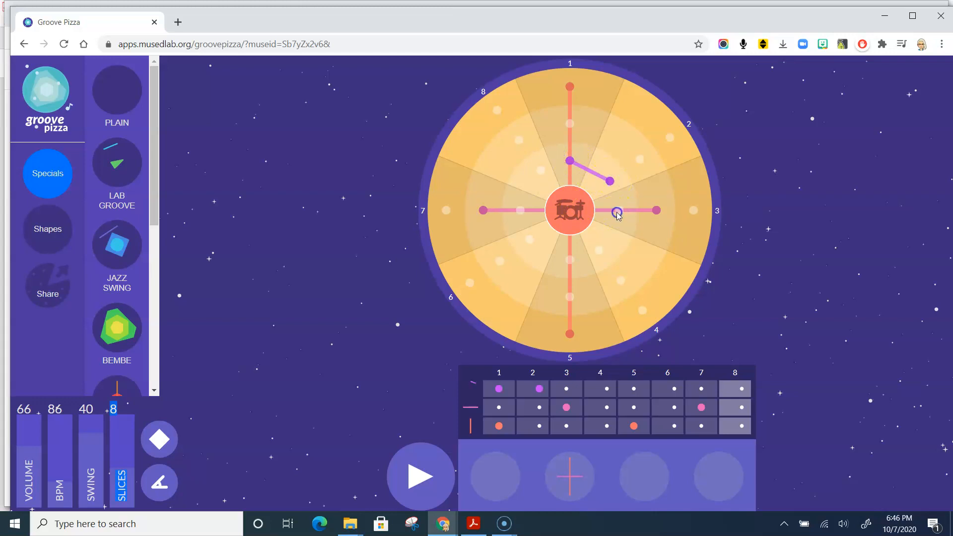
click(619, 210)
click(599, 248)
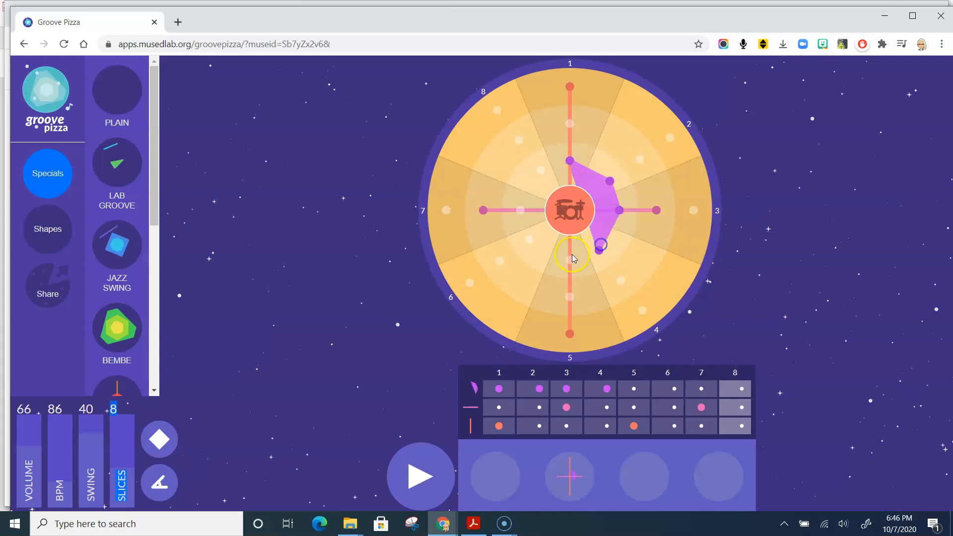
click(531, 240)
click(520, 212)
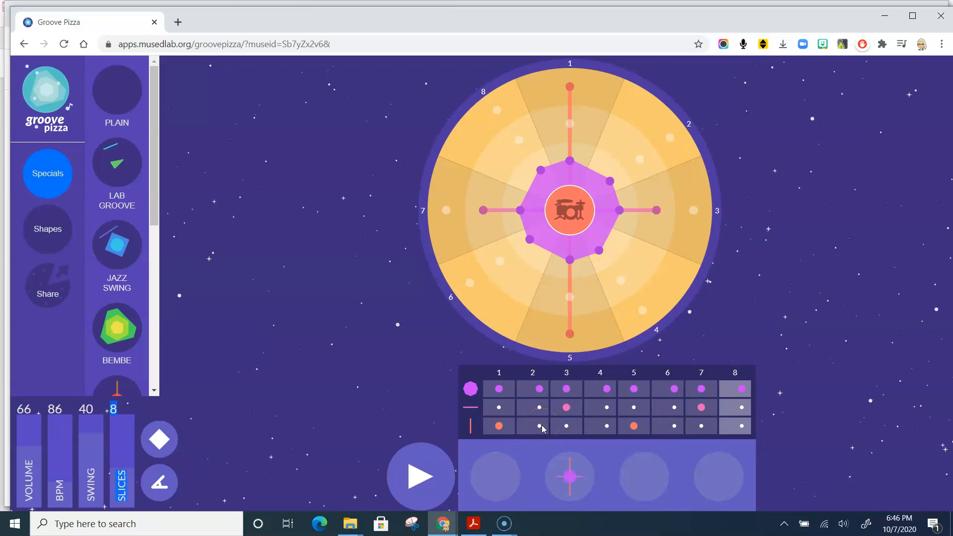
- Set the first pizza's swing to 28 while the groove plays, and stop playback
click(420, 478)
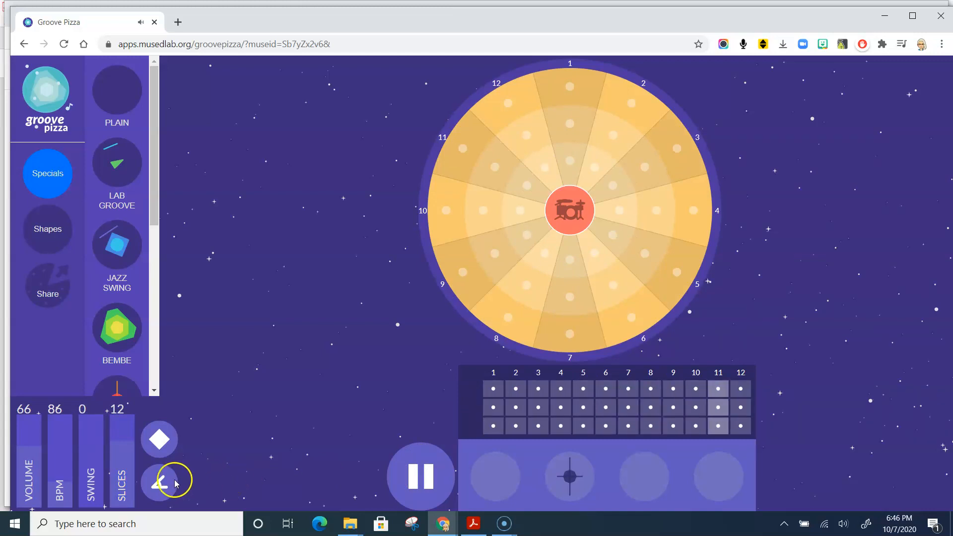
drag(110, 471, 99, 414)
drag(96, 456, 99, 404)
click(236, 474)
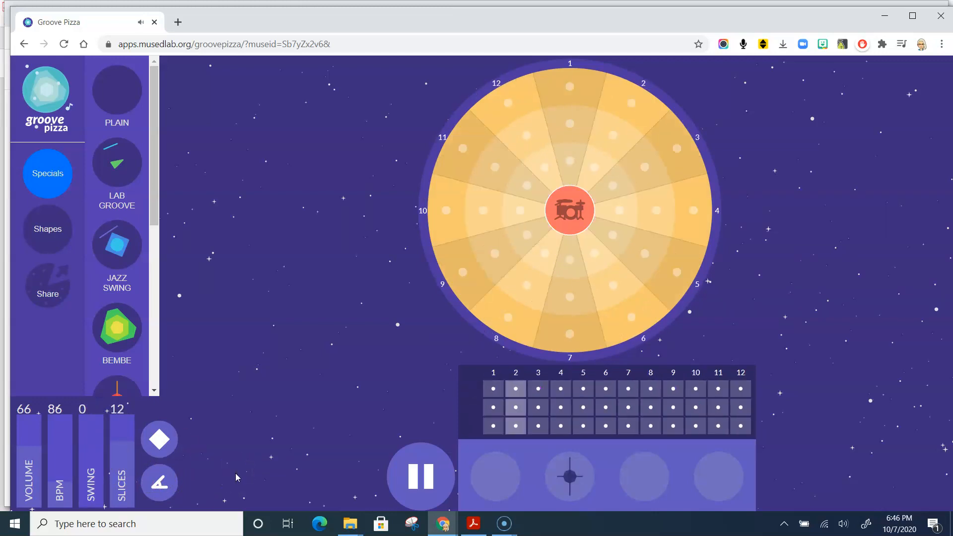
click(425, 475)
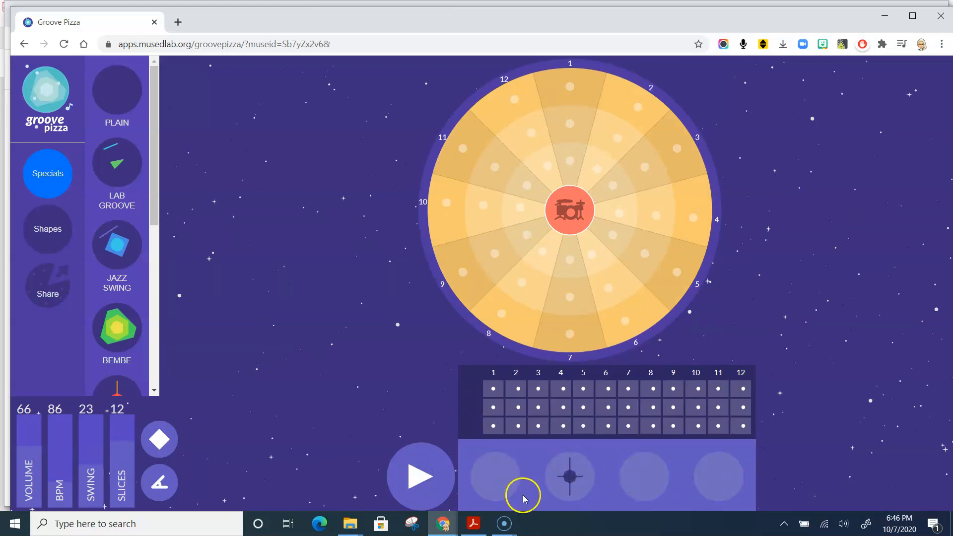
- Activate the first pizza and add outer-ring beats on slices 1 and 7 and middle-ring beats on slices 4 and 10
click(507, 476)
click(529, 458)
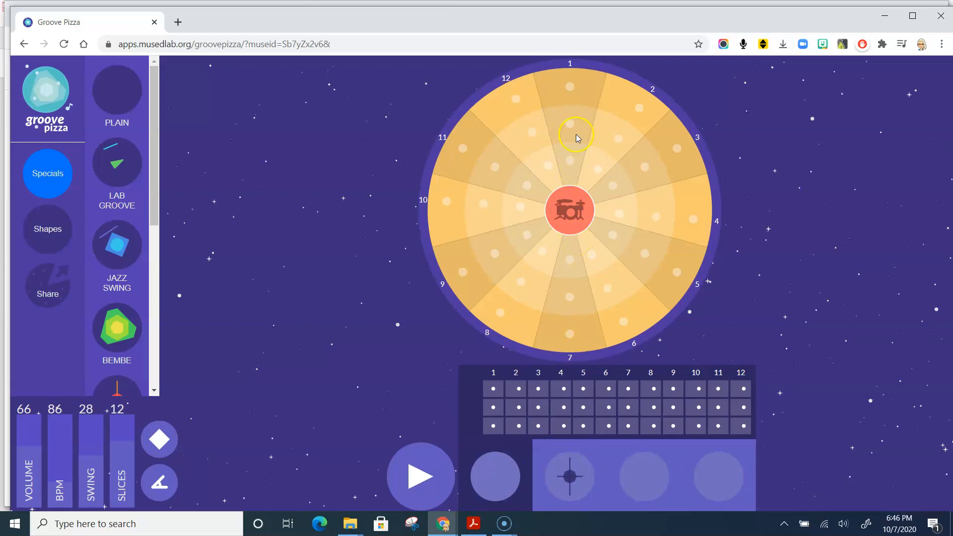
click(572, 84)
click(569, 331)
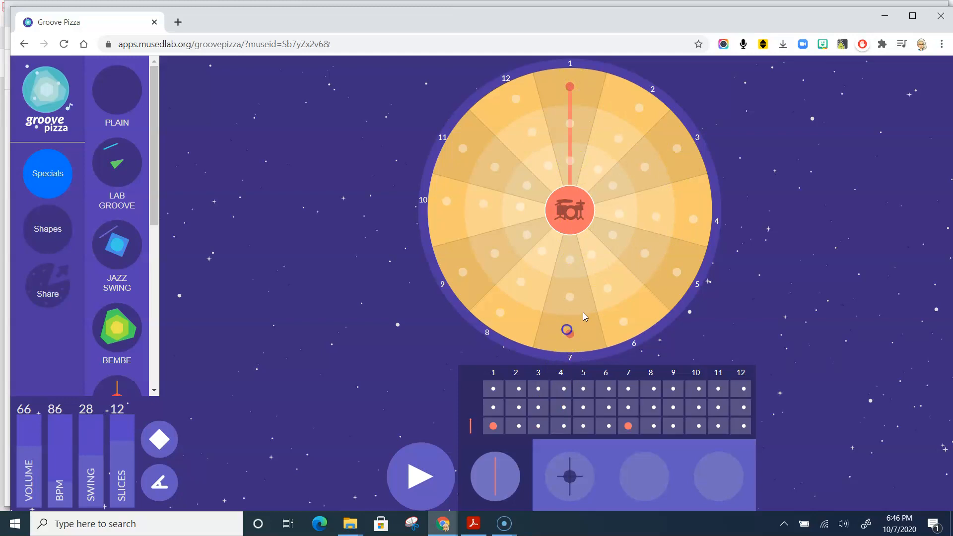
click(502, 211)
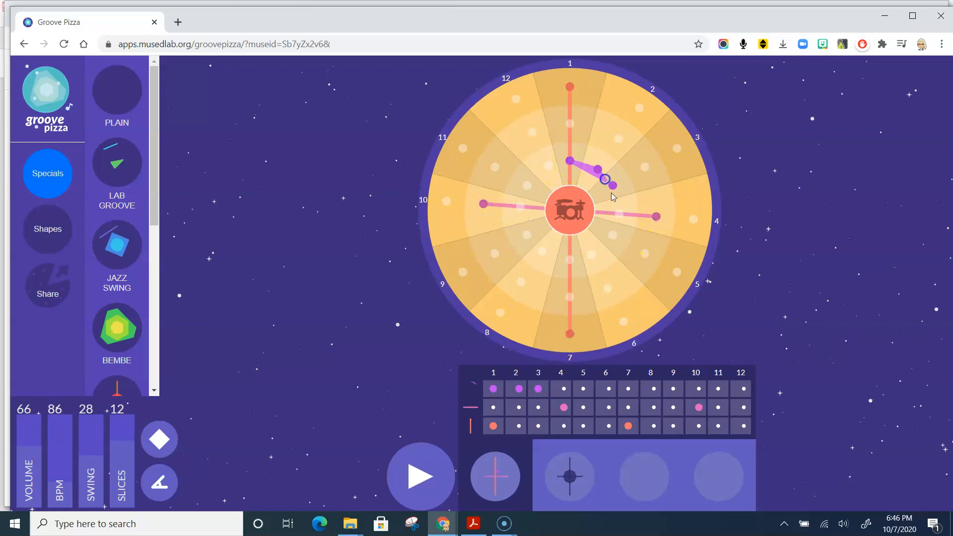
- Complete the first pizza's inner ring with beats on all 12 slices
click(613, 235)
click(591, 255)
click(569, 260)
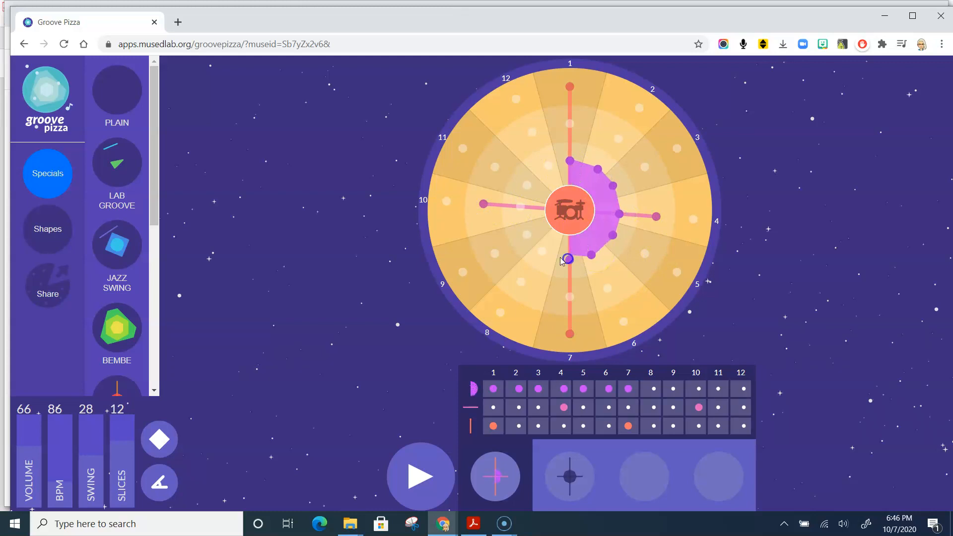
click(542, 250)
click(527, 235)
click(520, 207)
click(529, 186)
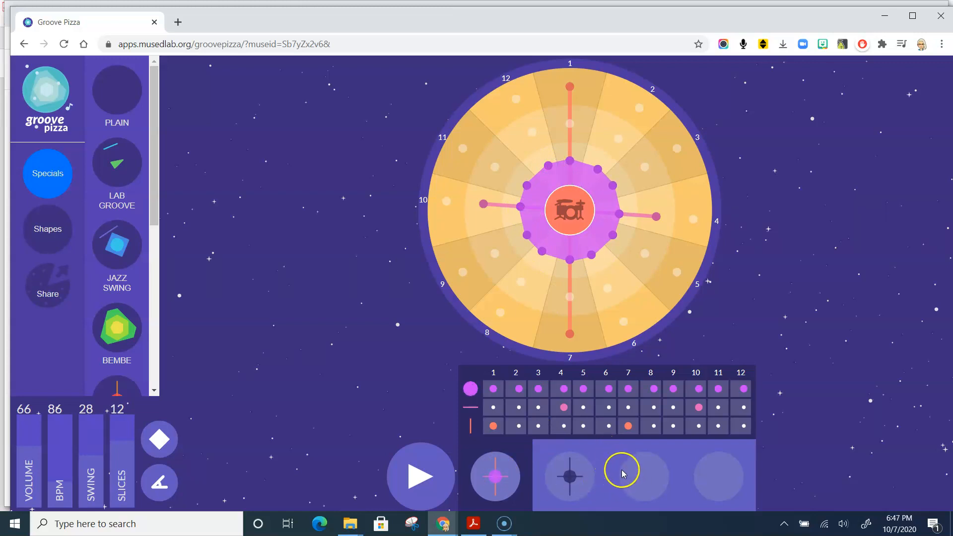
- Select the third pizza for editing and activate the third and second pizzas in the playback sequence
click(635, 478)
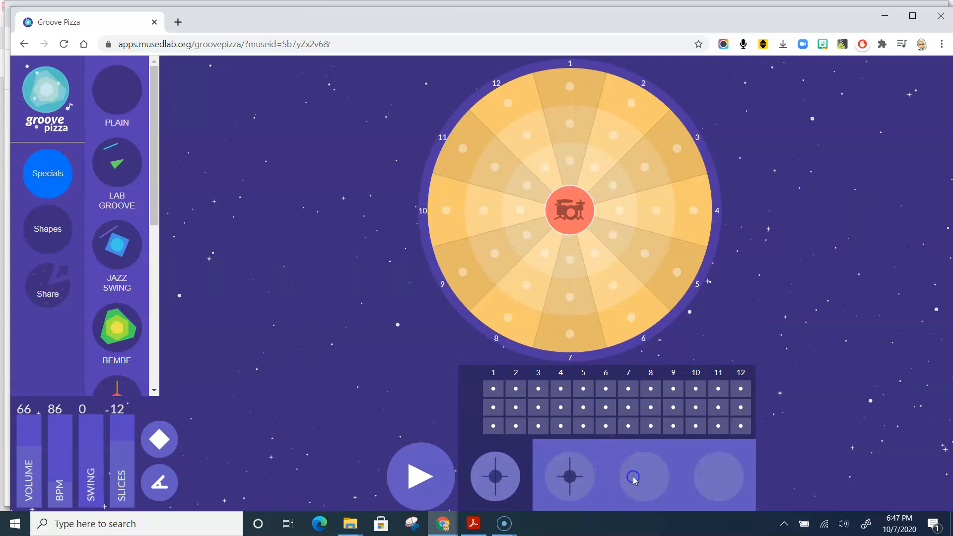
click(629, 445)
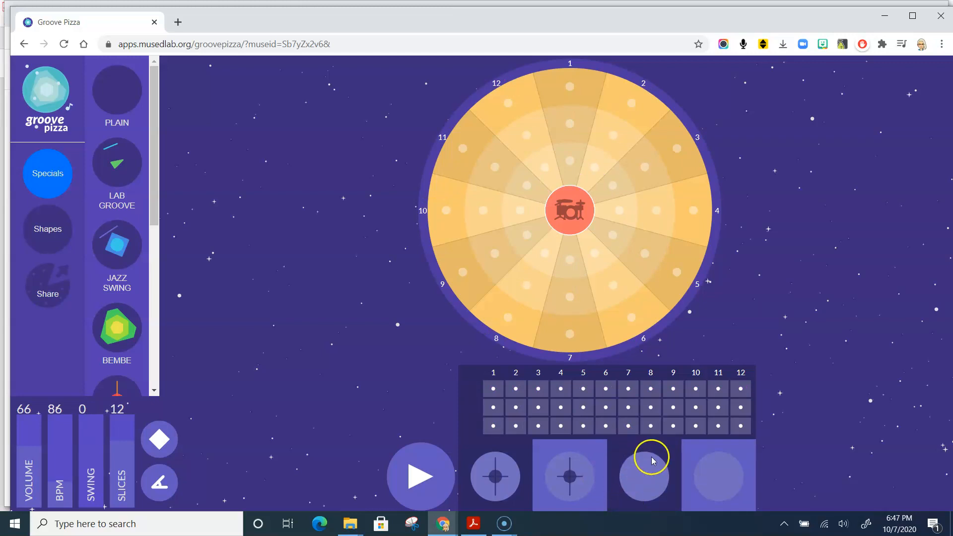
click(597, 448)
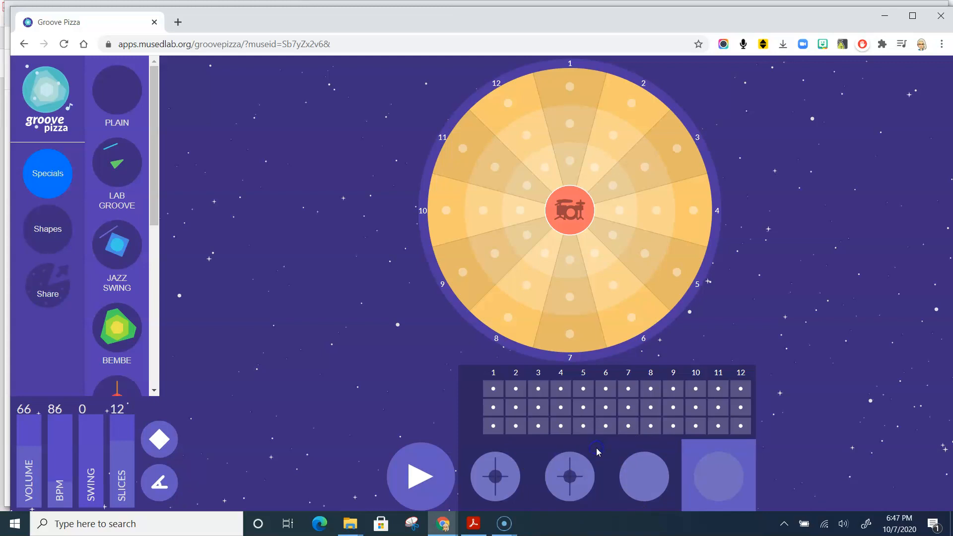
- Build the third pizza's pattern with outer-ring beats on slices 1 and 7, middle-ring beats on 4 and 10, and inner-ring beats on all 12
click(572, 85)
click(572, 330)
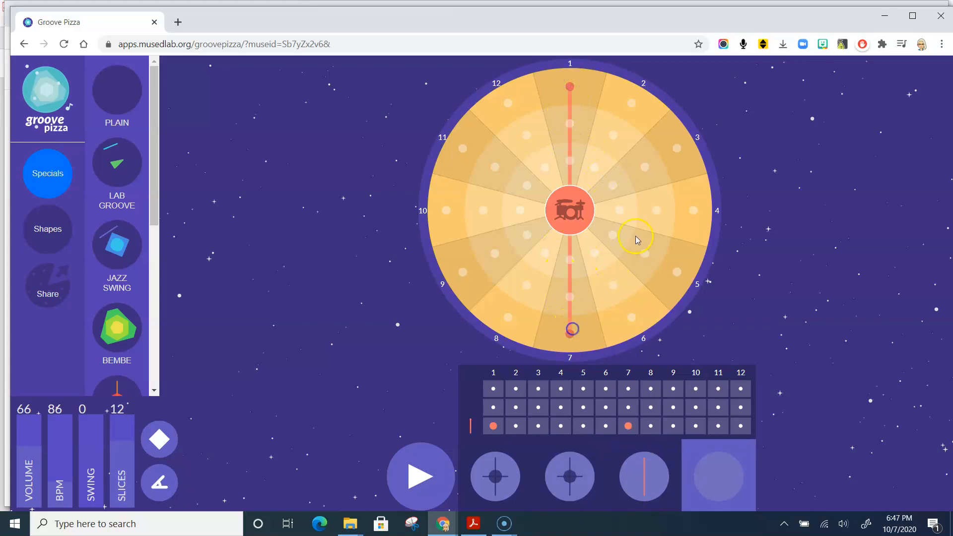
click(482, 210)
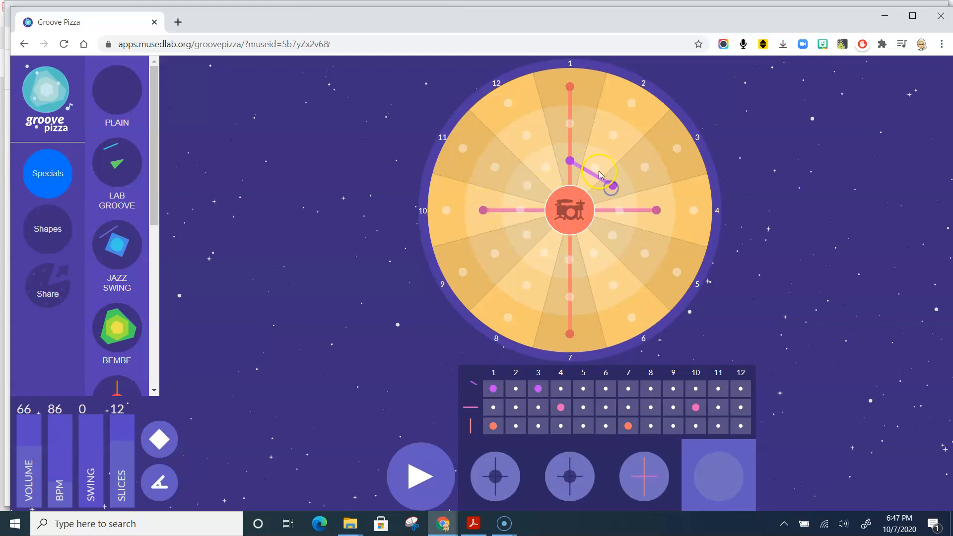
mouse_move(618, 217)
mouse_down()
mouse_move(615, 237)
mouse_move(594, 255)
mouse_move(557, 261)
mouse_move(534, 247)
mouse_move(521, 221)
mouse_move(527, 191)
mouse_up()
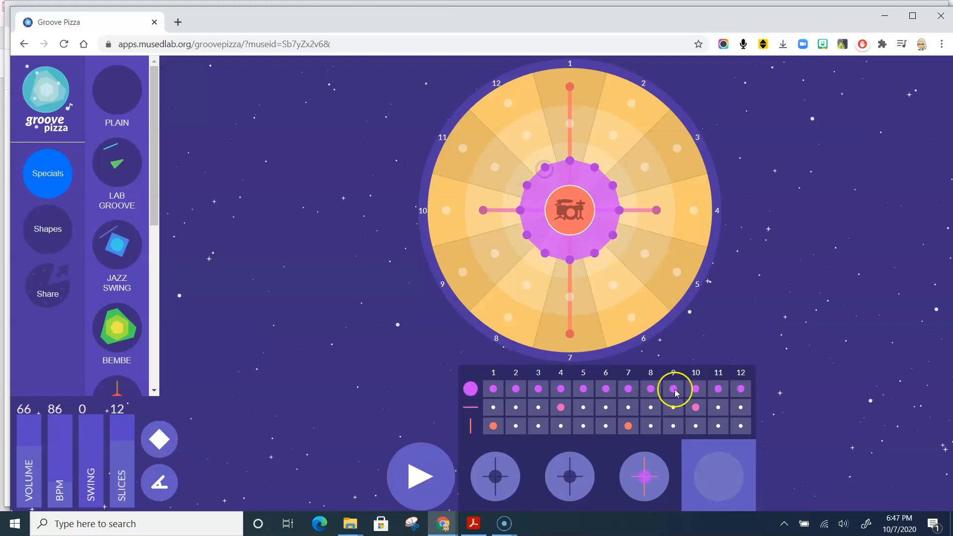
- Switch the third pizza out of the playback sequence and back in, twice
click(673, 449)
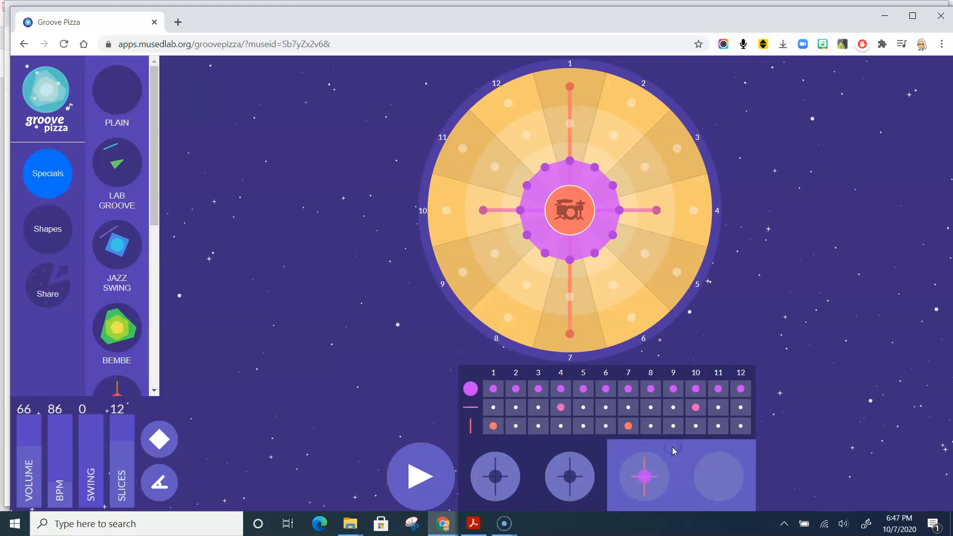
click(658, 449)
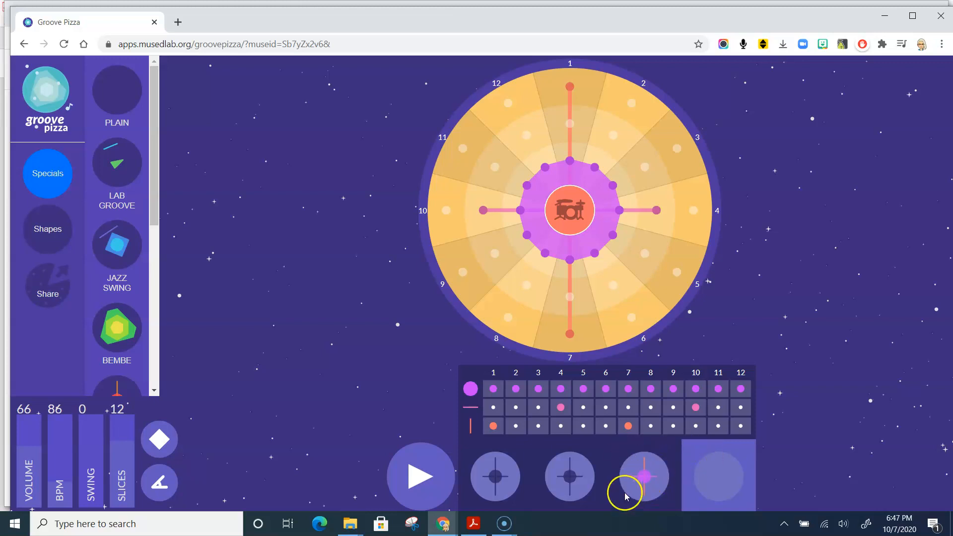
click(621, 447)
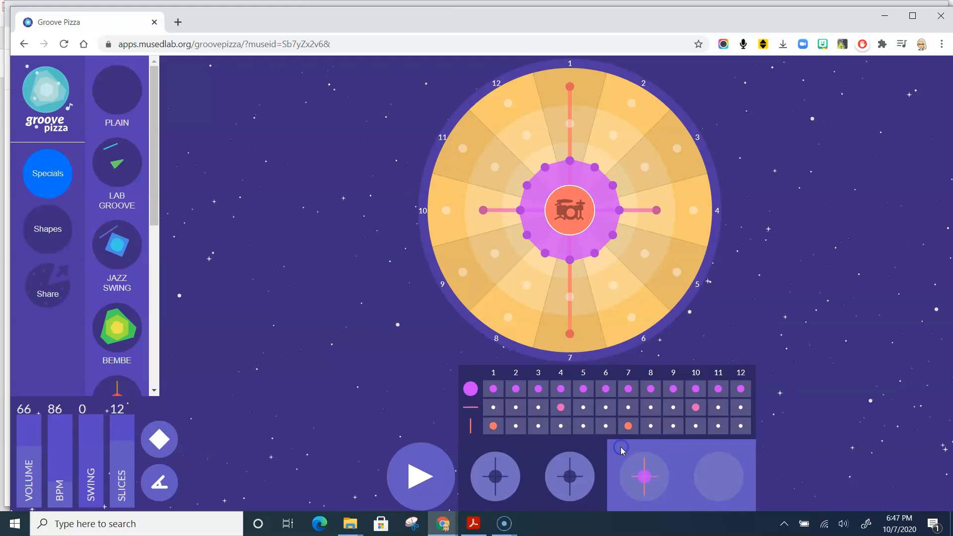
click(622, 449)
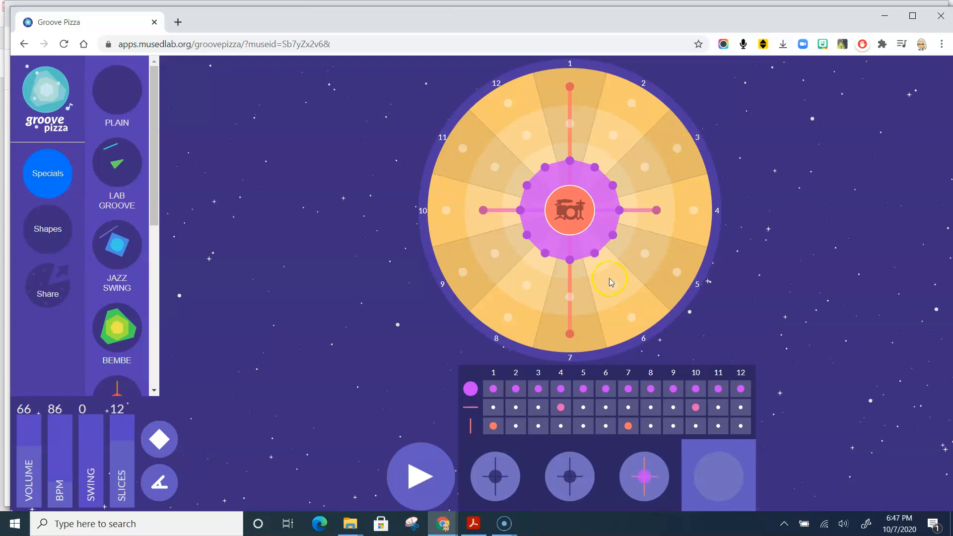
- Vary the third pizza with added outer-ring beats on slices 6 and 12, a middle-ring beat on 3, and inner-ring beats only on even slices
click(633, 314)
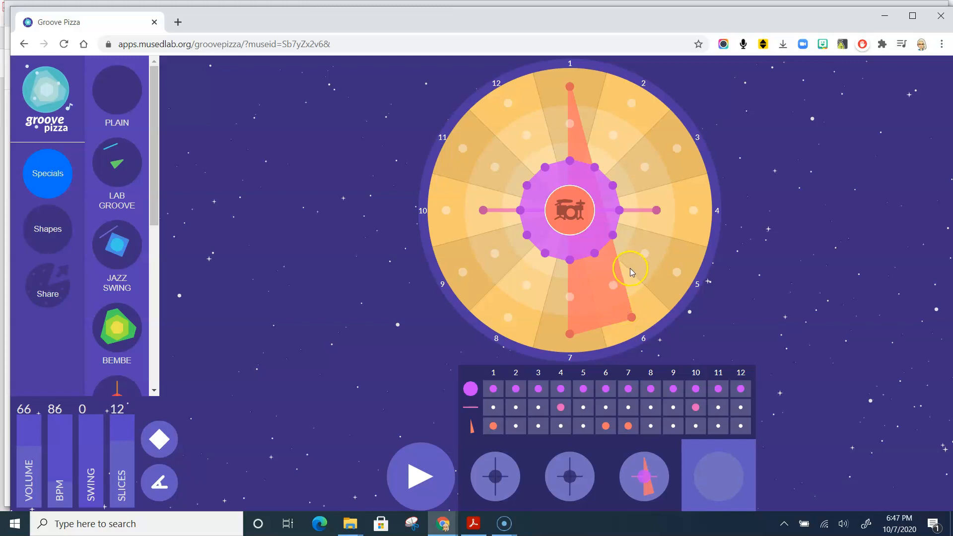
click(507, 102)
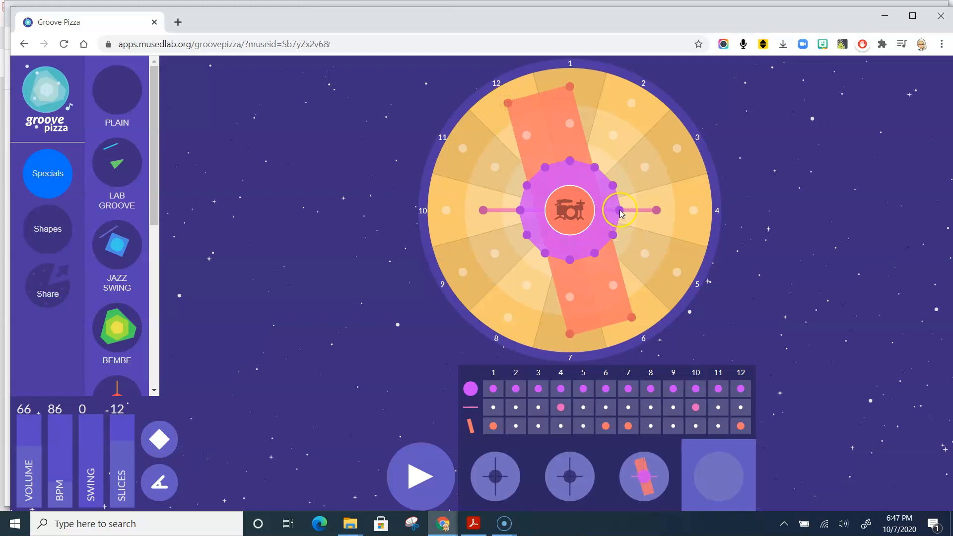
click(646, 169)
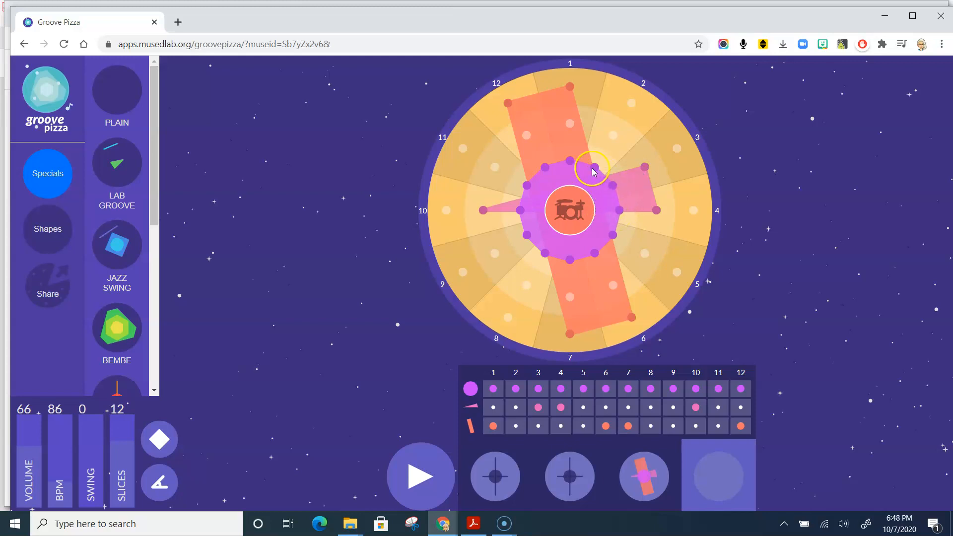
click(570, 160)
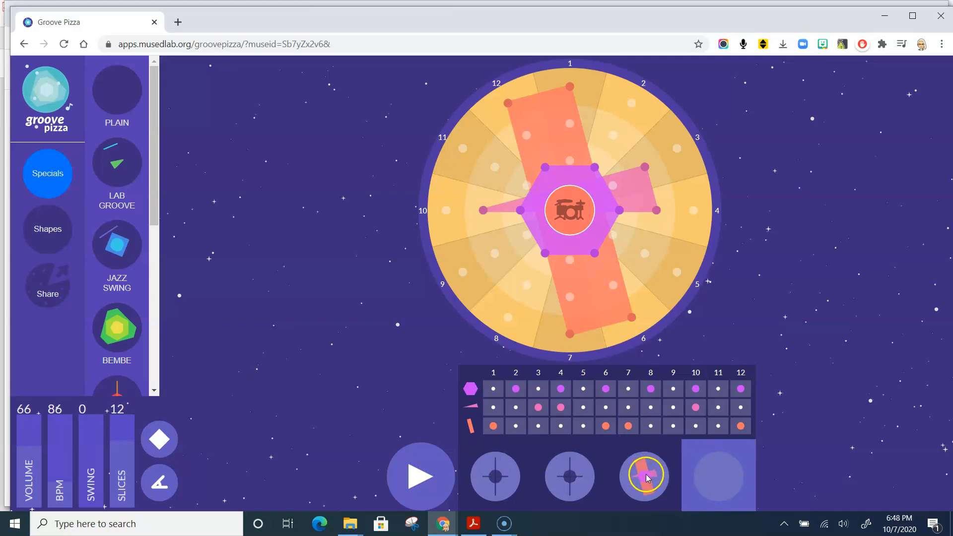
- Toggle the third pizza in the playback sequence, leave only the fourth pizza active, and select the fourth for editing
click(666, 450)
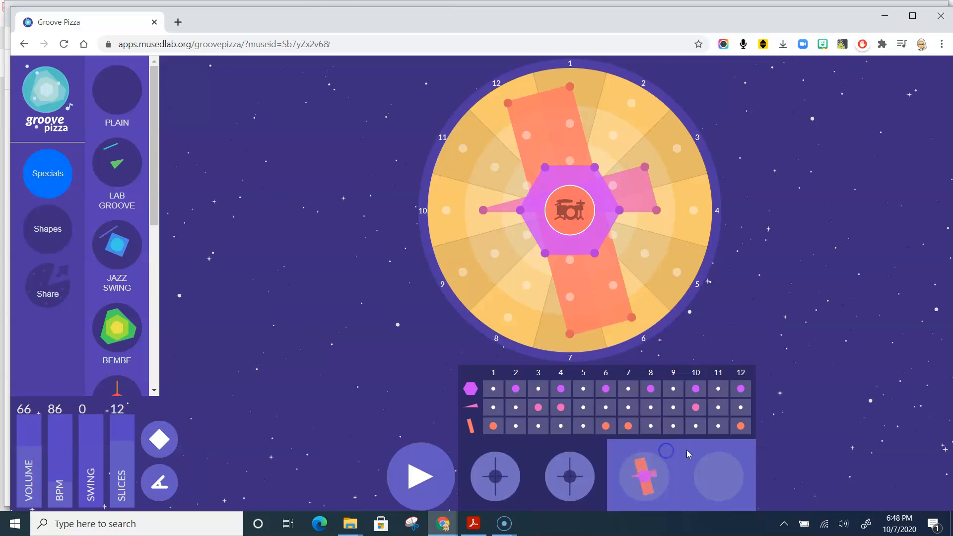
click(670, 452)
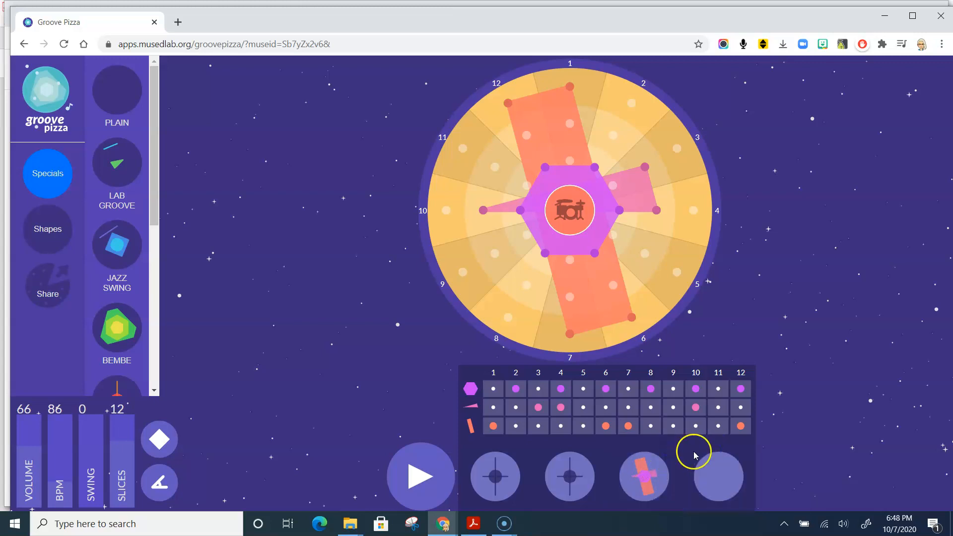
click(707, 446)
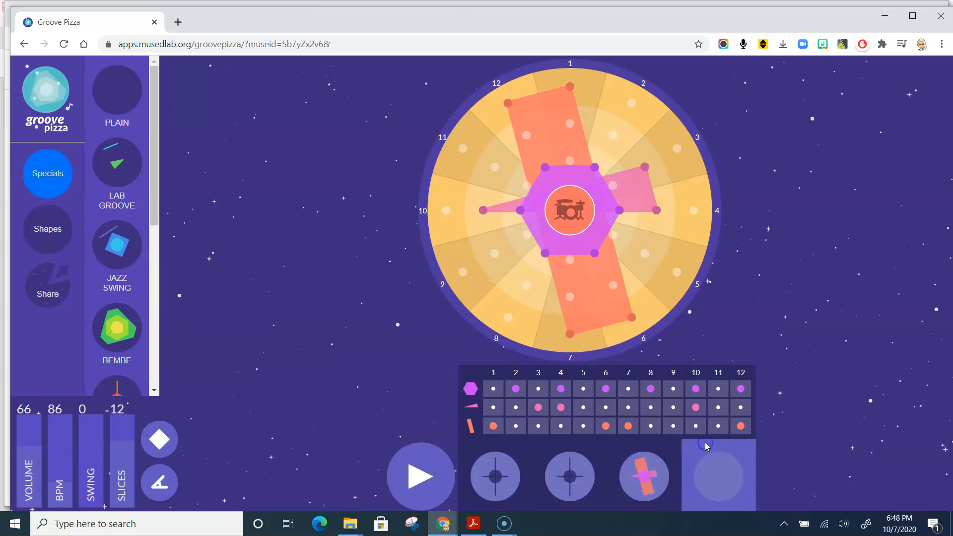
click(716, 475)
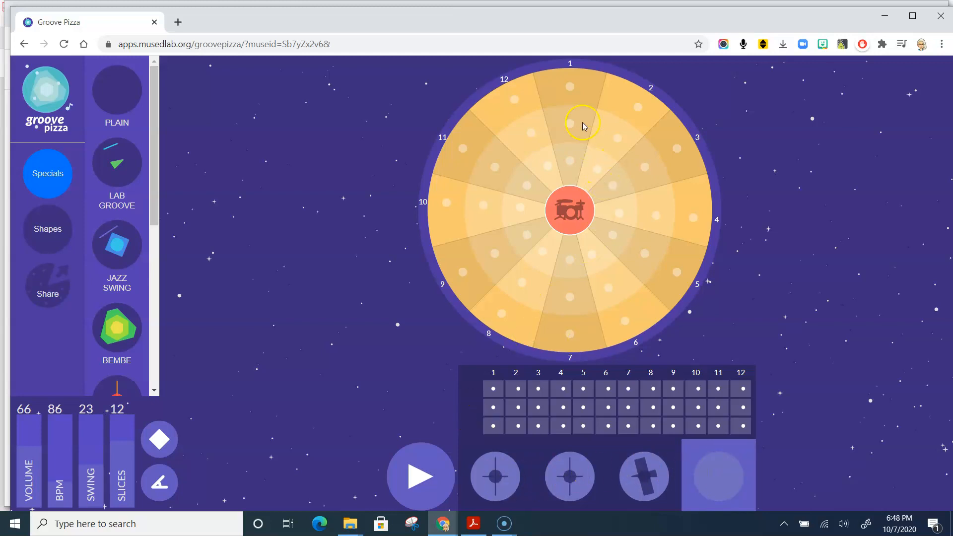
- Build the fourth pizza's pattern with outer-ring beats on slices 1 and 7, middle-ring beats on 4 and 10, and inner-ring beats on all 12
drag(569, 88, 569, 341)
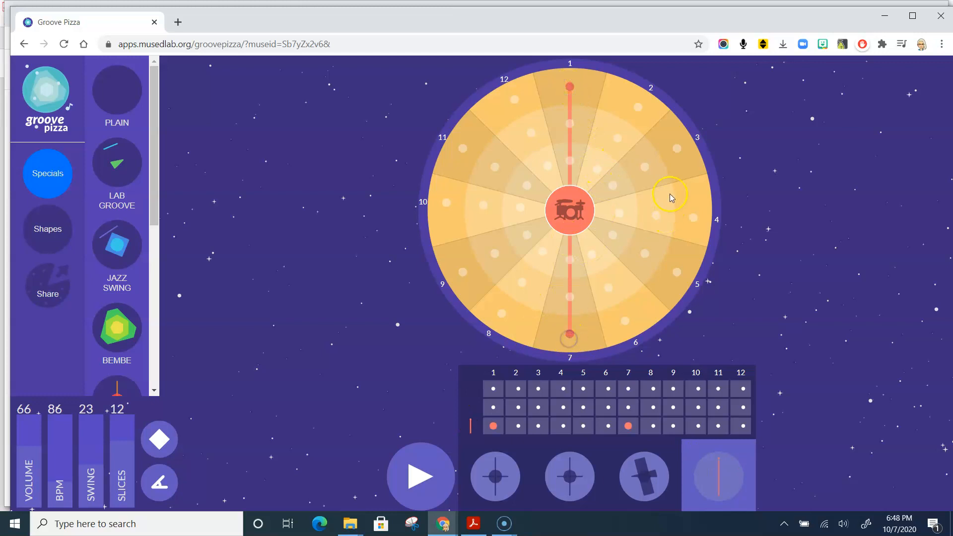
click(484, 206)
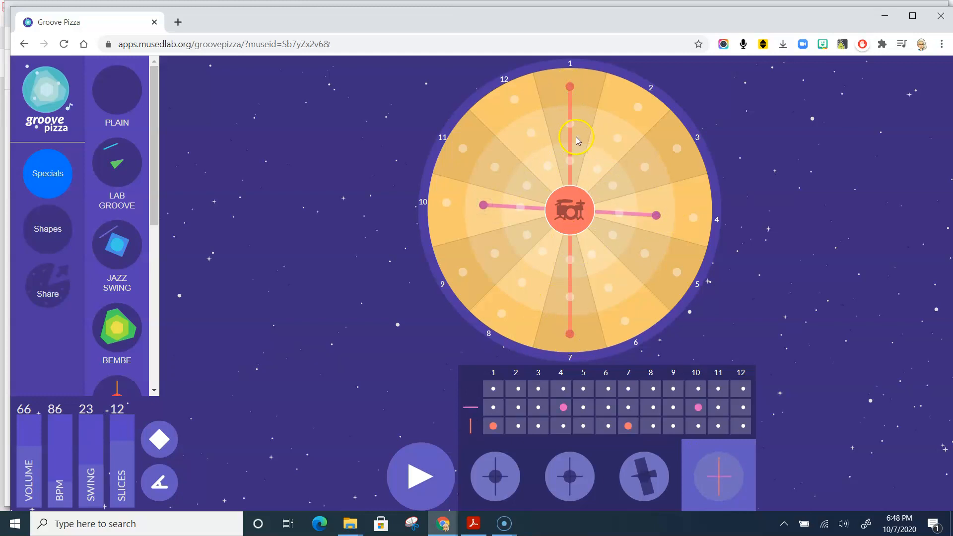
click(619, 214)
click(613, 235)
click(592, 254)
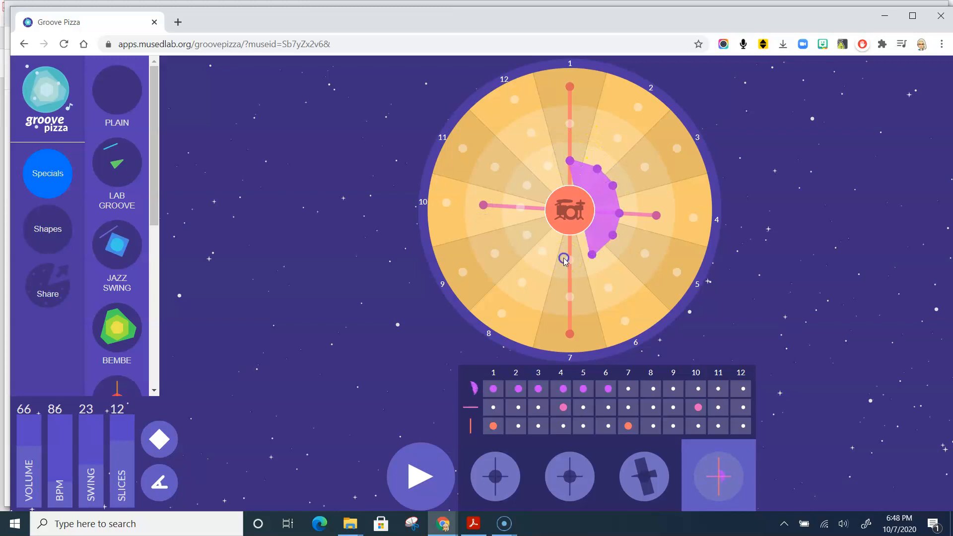
click(569, 259)
click(543, 251)
click(522, 187)
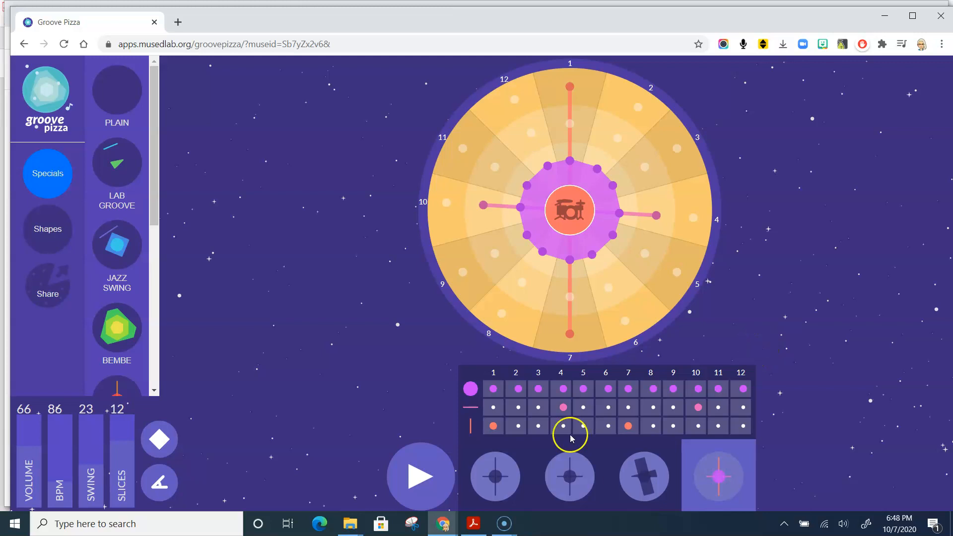
- Start playback of the fourth pizza, lower the swing to 1 and set it to 11
click(422, 474)
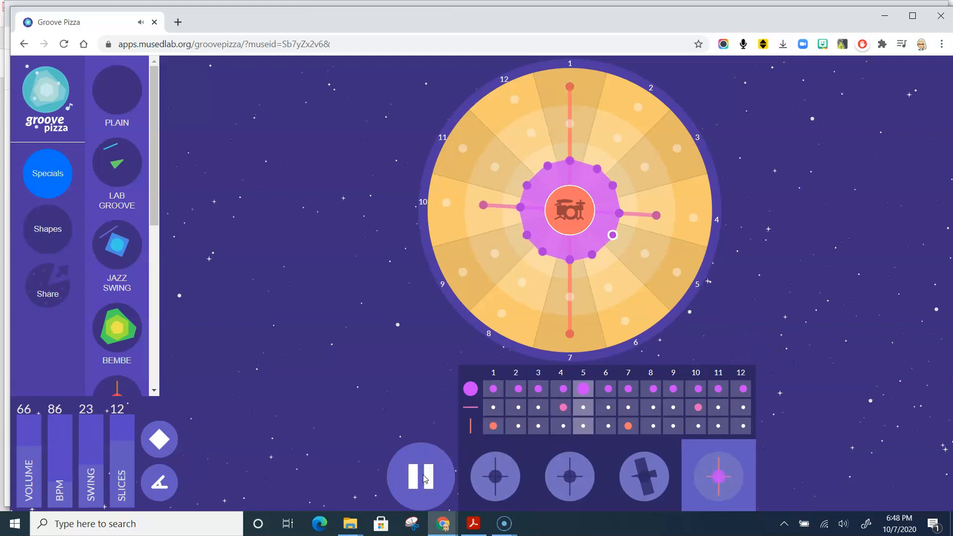
drag(92, 476, 91, 515)
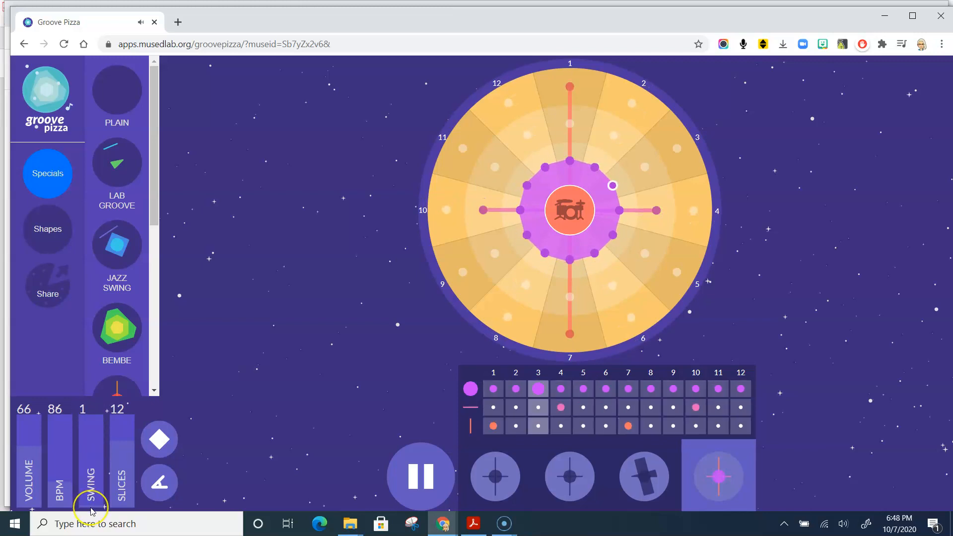
mouse_move(93, 512)
mouse_down()
mouse_move(88, 411)
mouse_move(90, 497)
mouse_up()
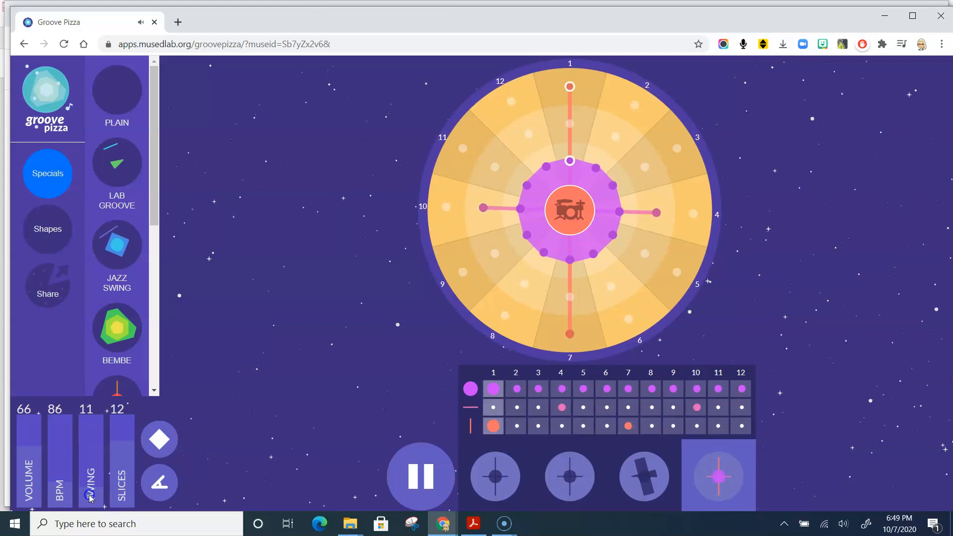
- Audition the groove with the Afro-Latin drum kit and return to the Hip-Hop kit
click(571, 212)
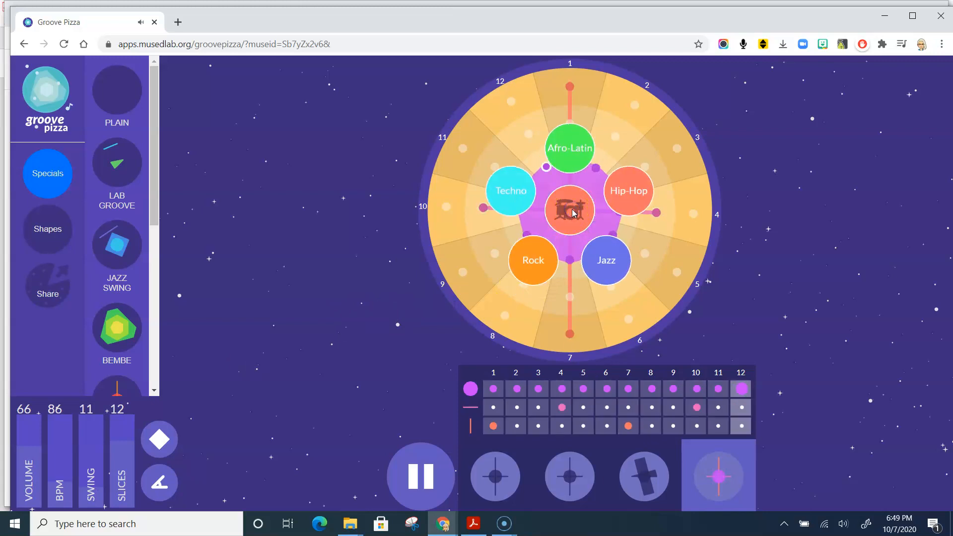
click(572, 149)
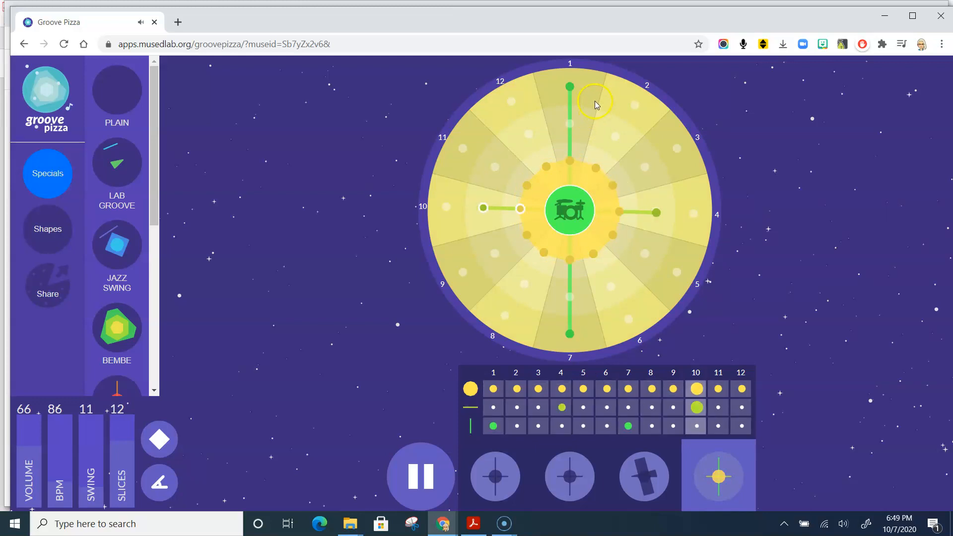
click(573, 211)
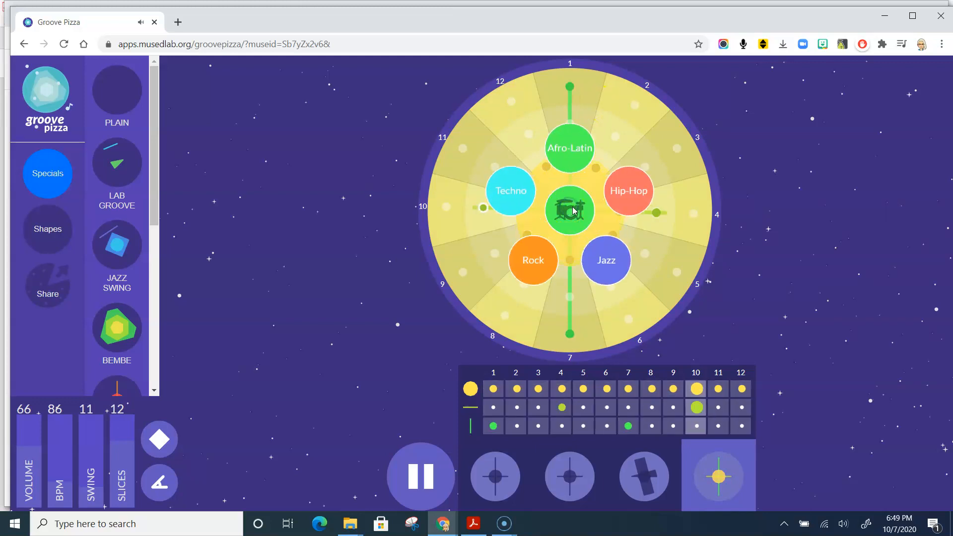
click(624, 190)
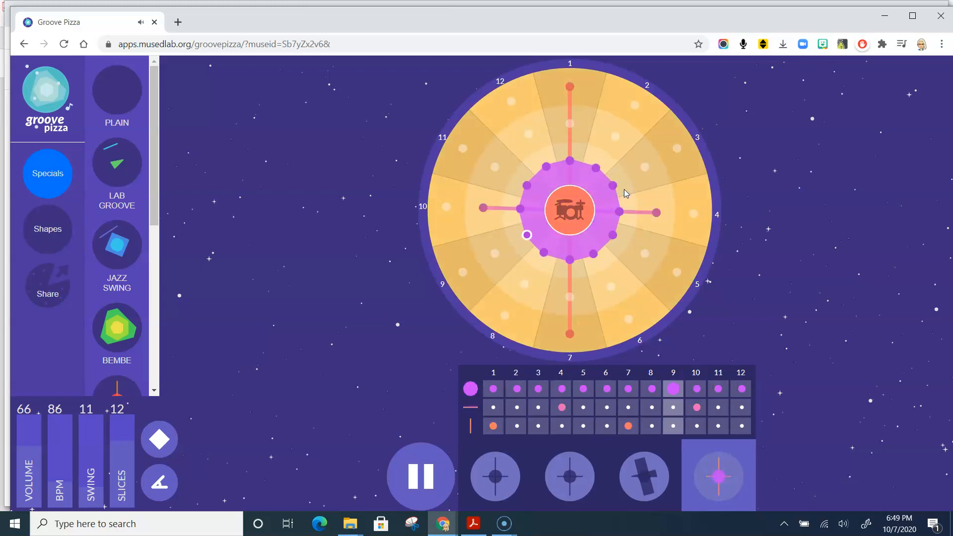
- Switch the drum kit to Jazz, try a swing of 49, and set the swing to 33
click(582, 209)
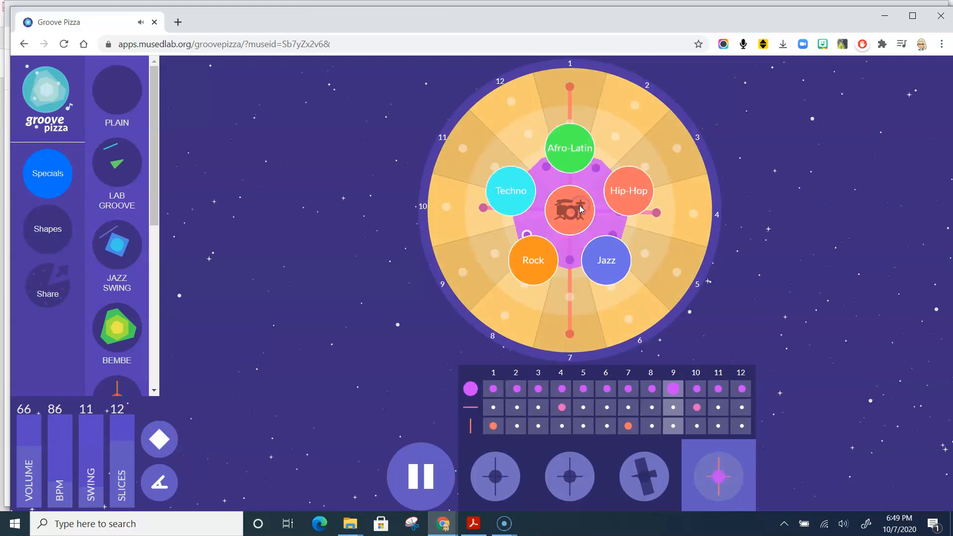
click(606, 251)
drag(105, 476, 95, 421)
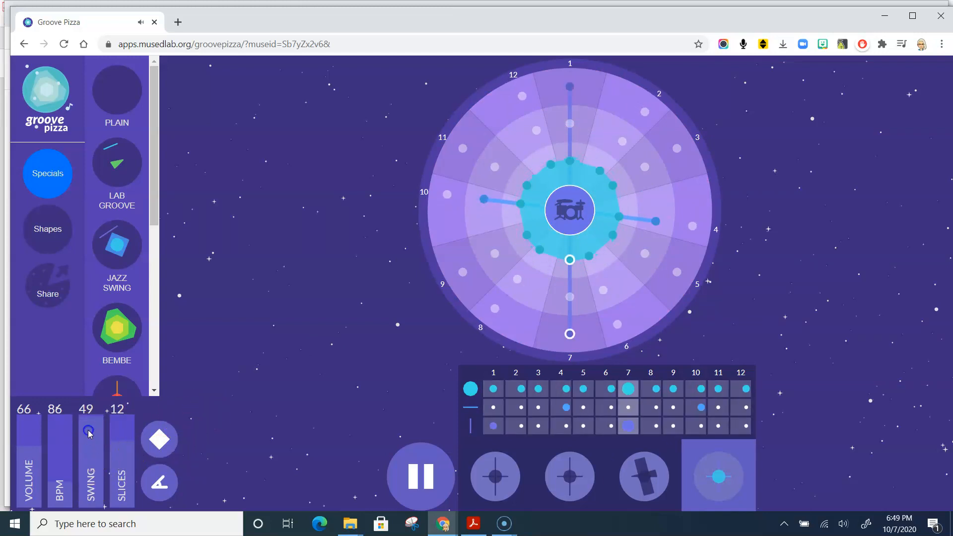
drag(90, 433, 90, 445)
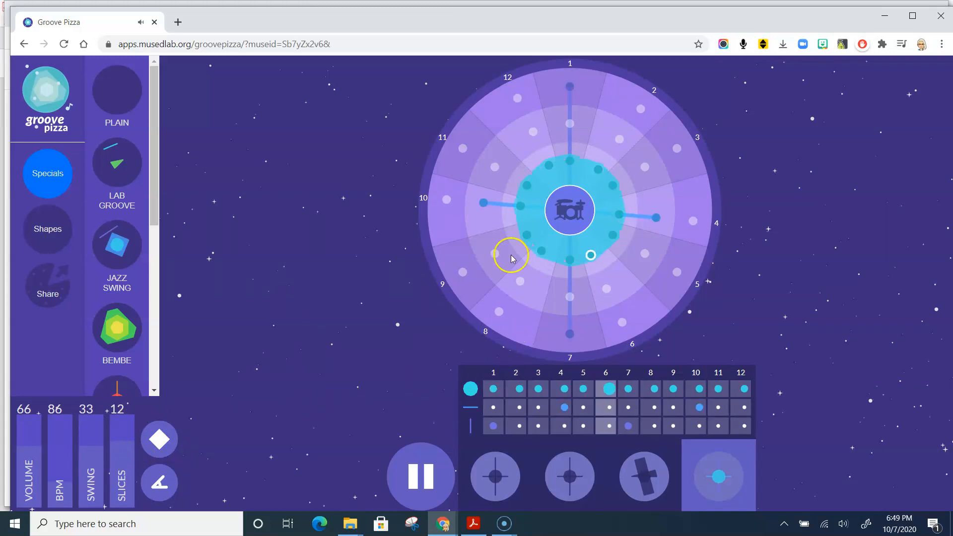
- Audition the Rock drum kit, change the kit to Techno, and stop playback
click(566, 209)
click(535, 268)
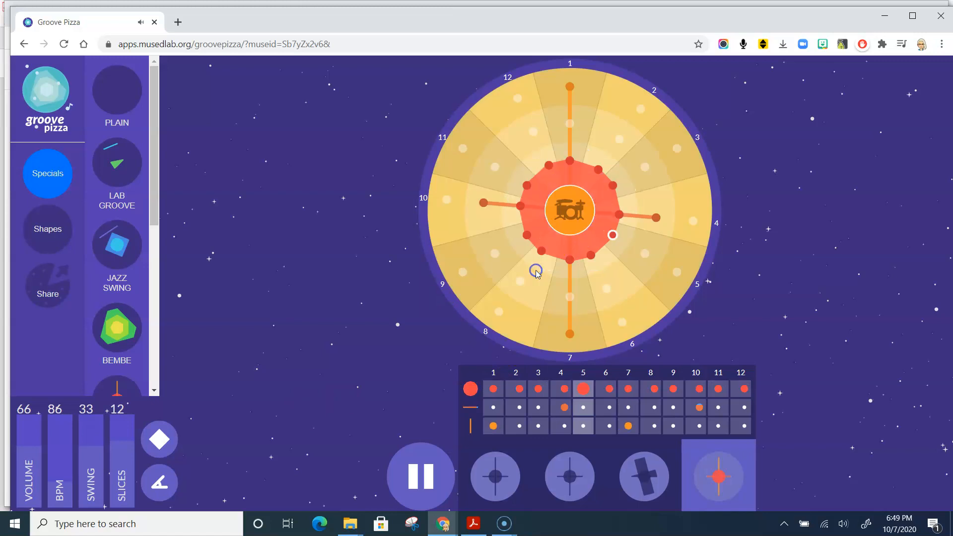
click(576, 213)
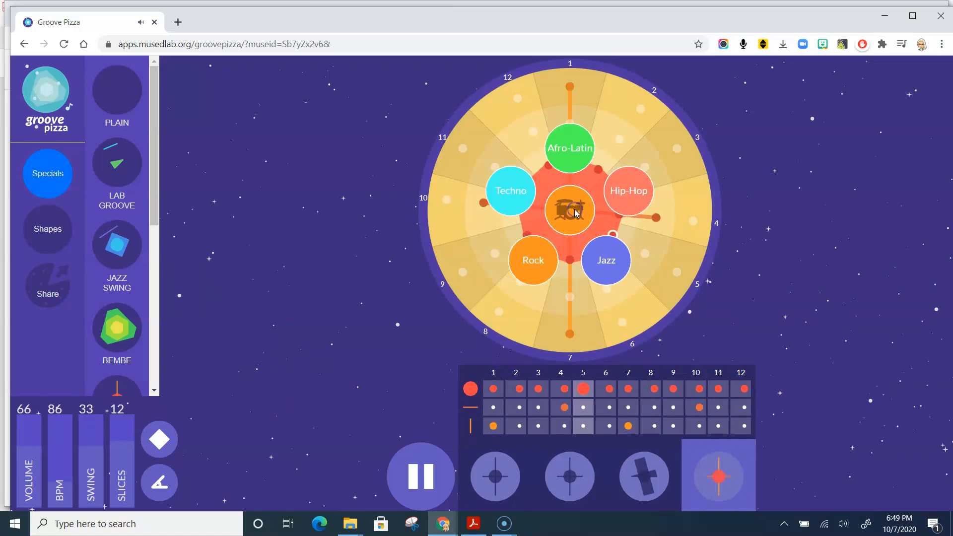
click(511, 191)
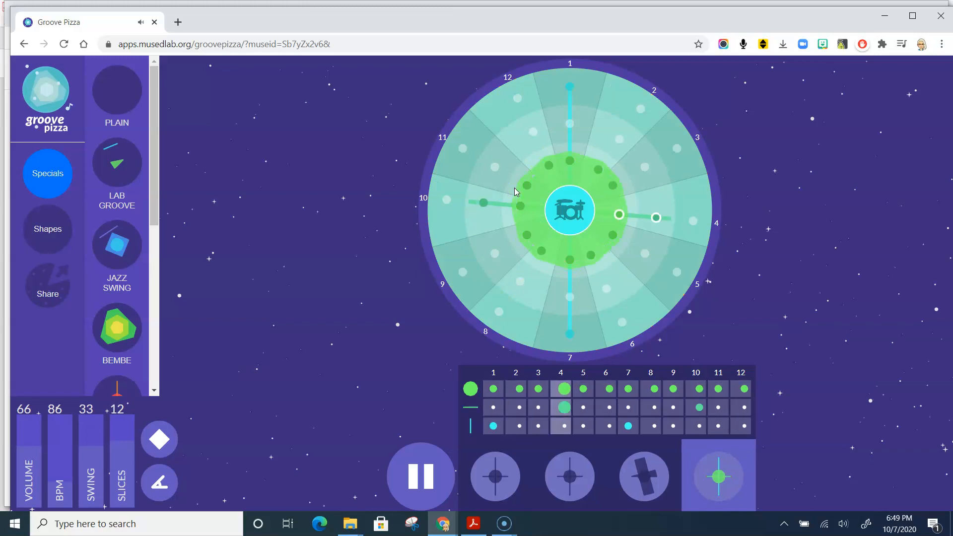
click(429, 476)
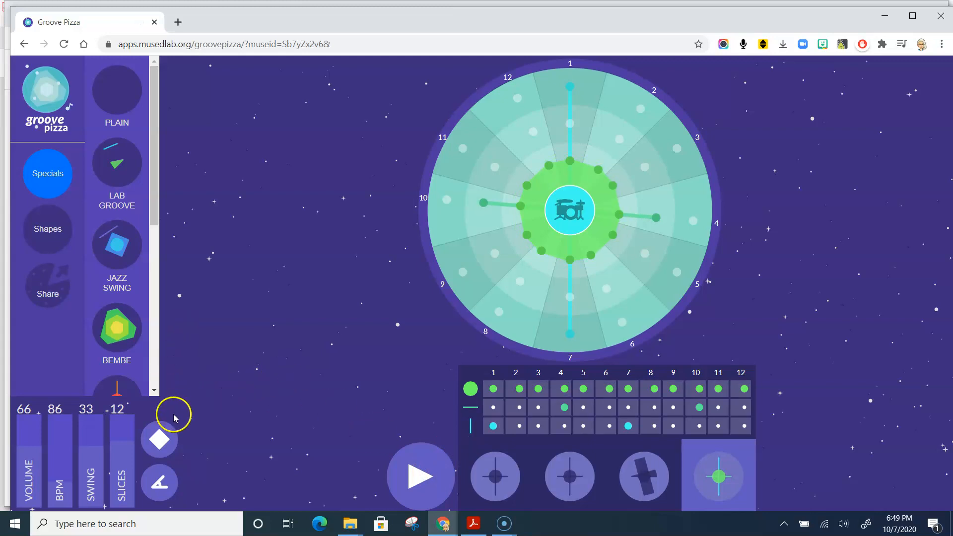
- Switch the pizza's shapes to outlines and back to filled
drag(159, 438, 383, 332)
click(168, 442)
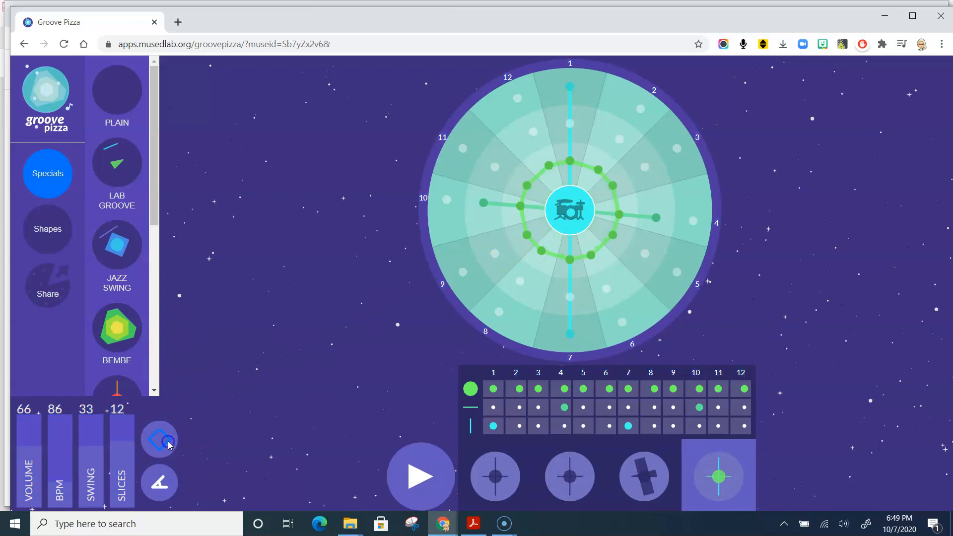
drag(167, 442, 236, 392)
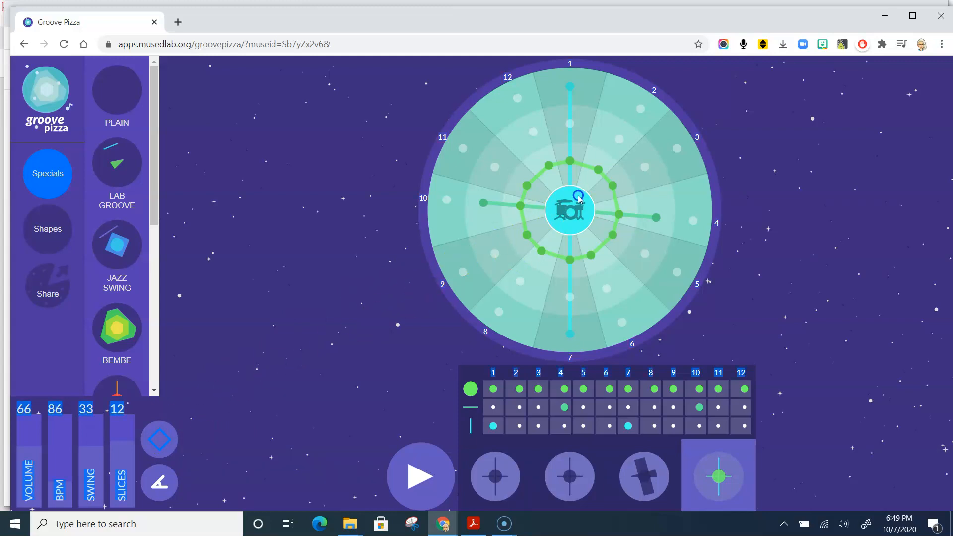
mouse_move(166, 432)
mouse_down()
mouse_move(326, 351)
mouse_move(167, 429)
mouse_up()
click(158, 443)
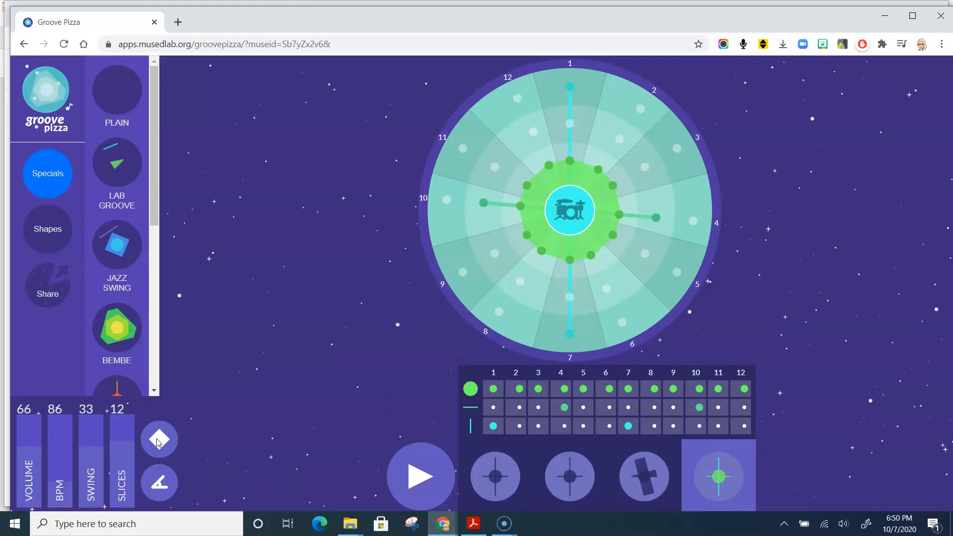
- Place a triangle on inner-ring slices 4, 8 and 12, try a square on the middle ring, and replace it with a hexagon on even slices
click(48, 229)
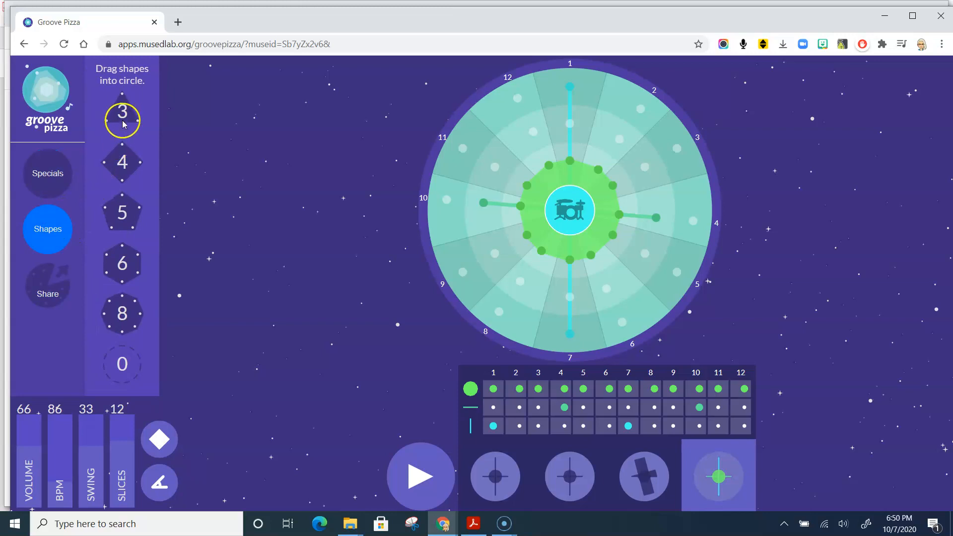
drag(123, 110, 578, 209)
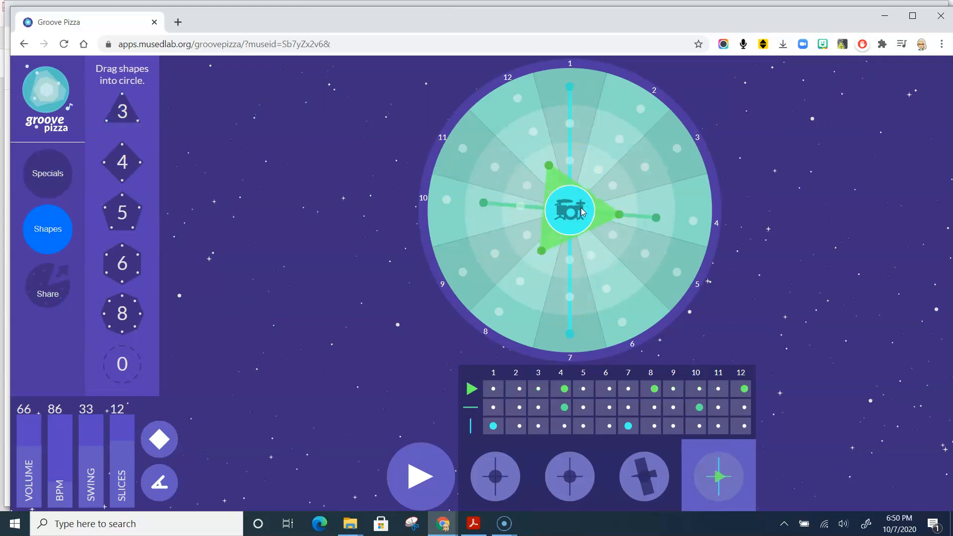
drag(125, 161, 571, 130)
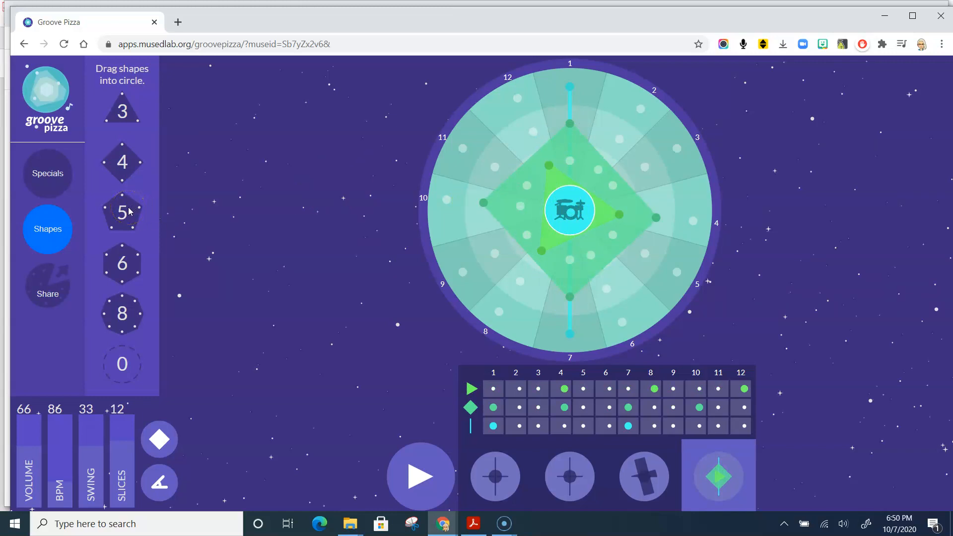
drag(119, 256, 525, 147)
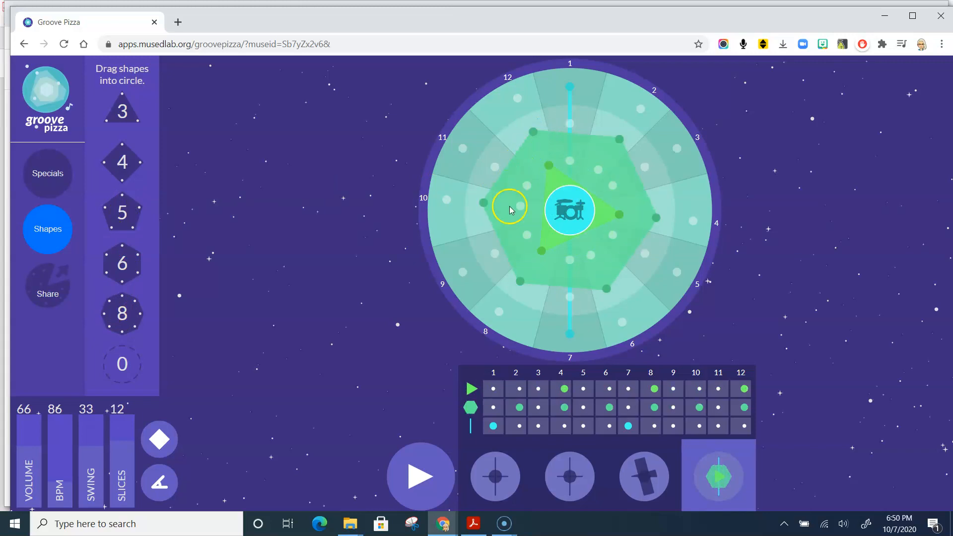
- Play the new groove briefly and stop it, toggling the triangle and hexagon between outlines and fills and leaving them filled
click(430, 475)
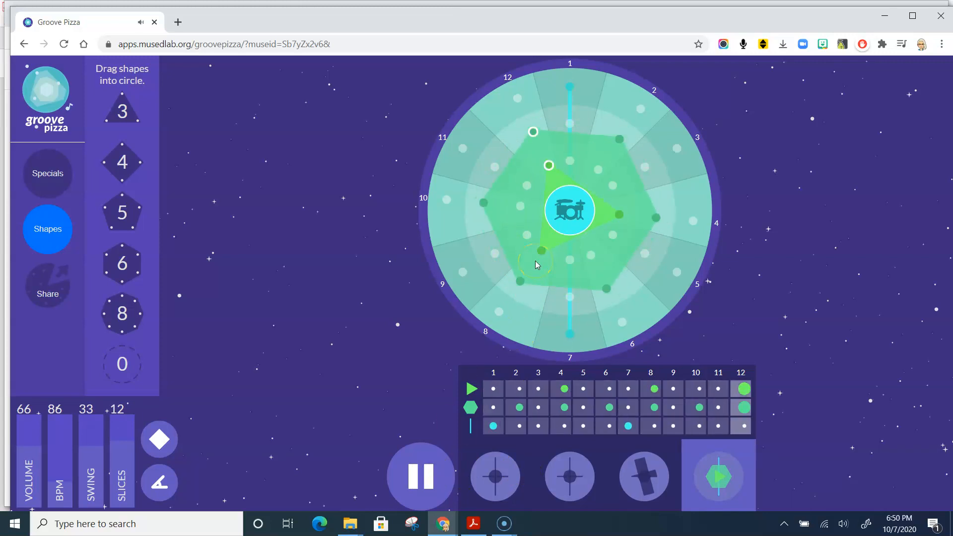
click(174, 430)
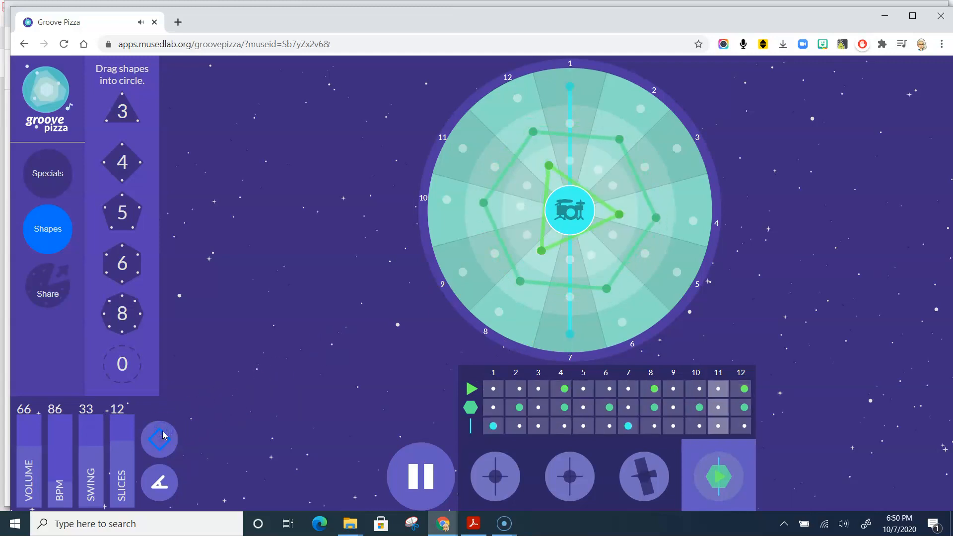
key(space)
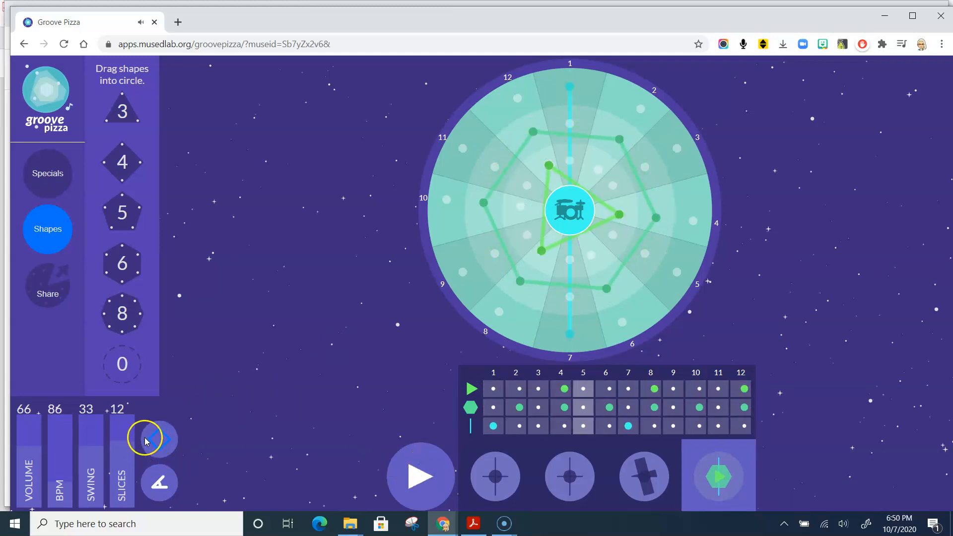
click(163, 442)
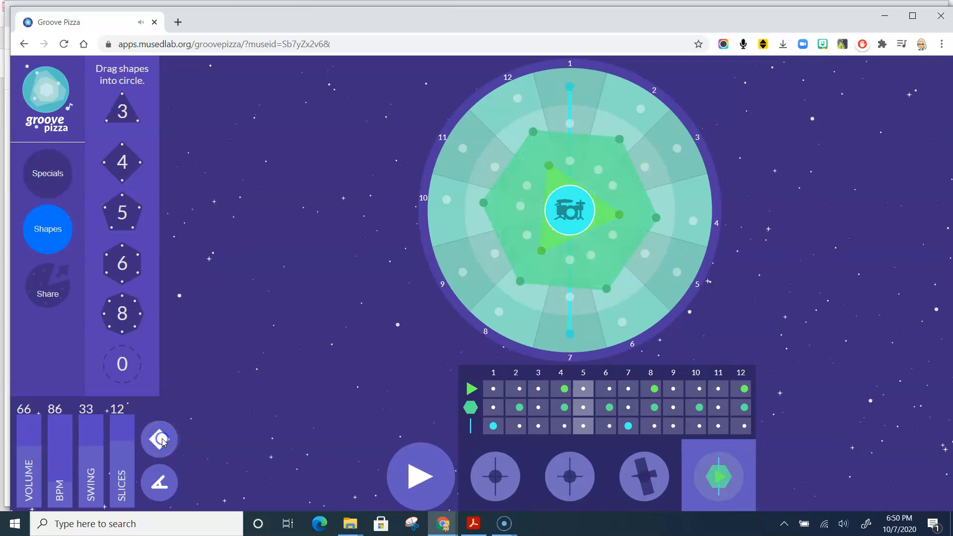
click(164, 443)
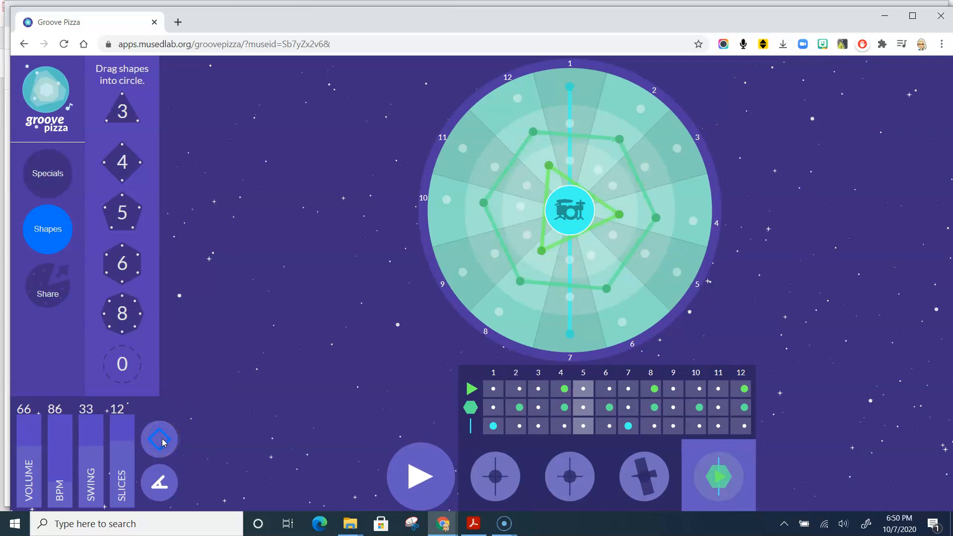
click(164, 442)
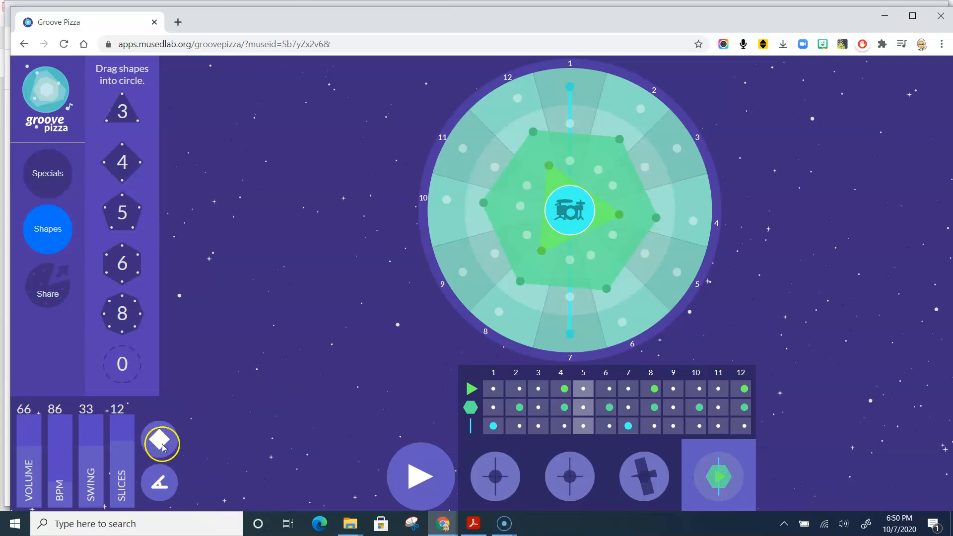
- Show the angle measurements on the pizza's shapes and hide them again
click(154, 495)
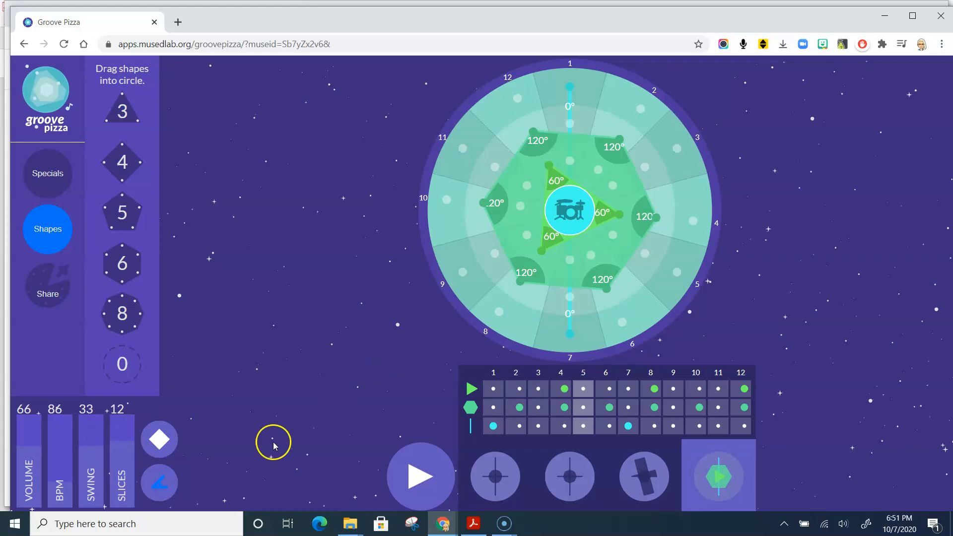
click(166, 479)
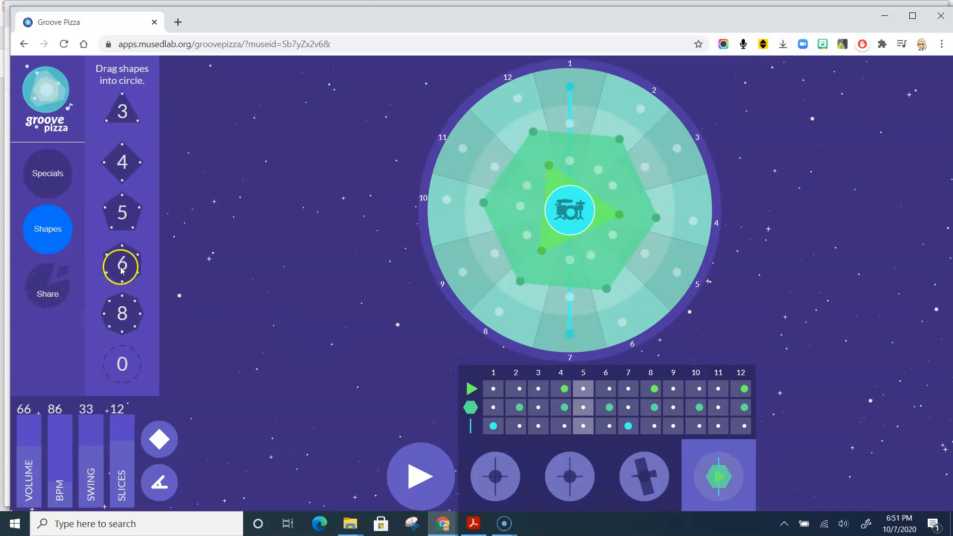
- Open the sharing options and copy the groove's share link
click(38, 278)
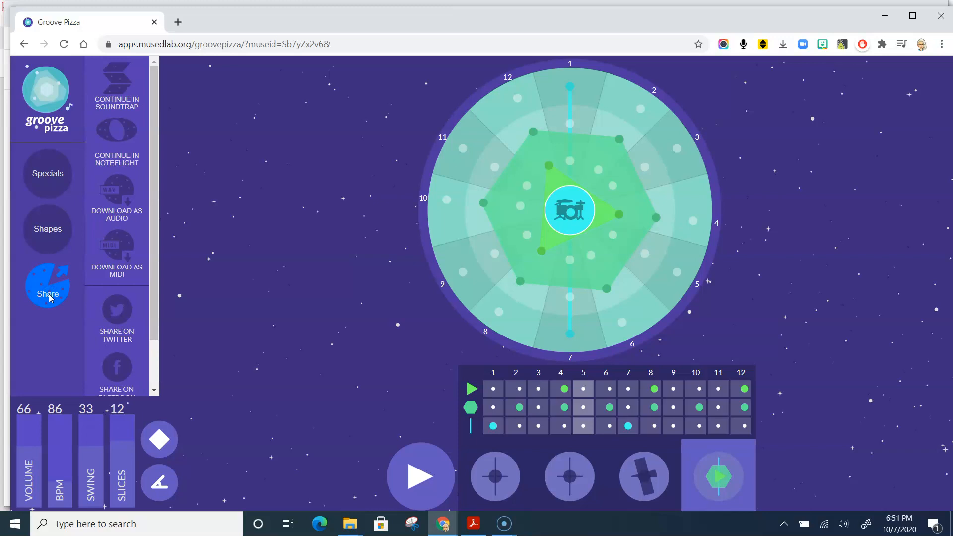
drag(153, 325, 152, 384)
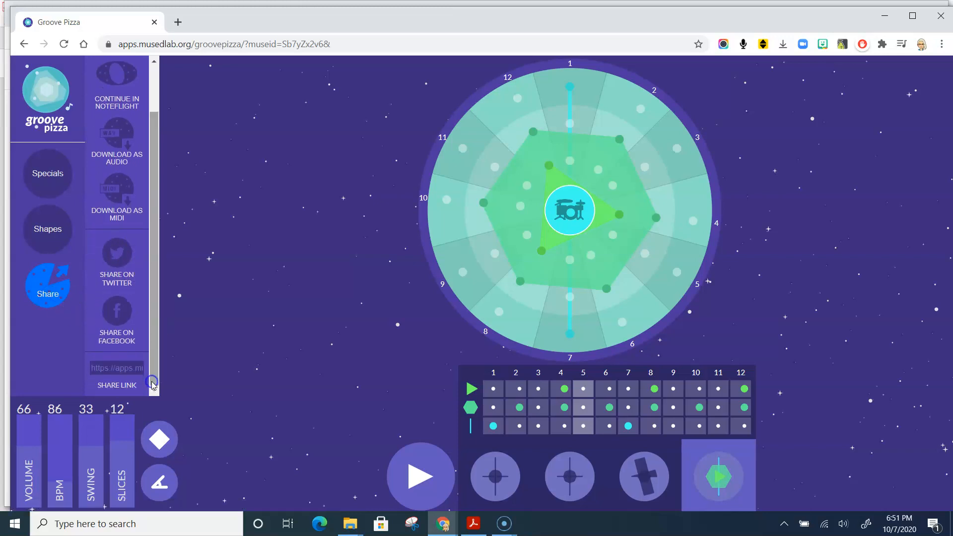
click(119, 368)
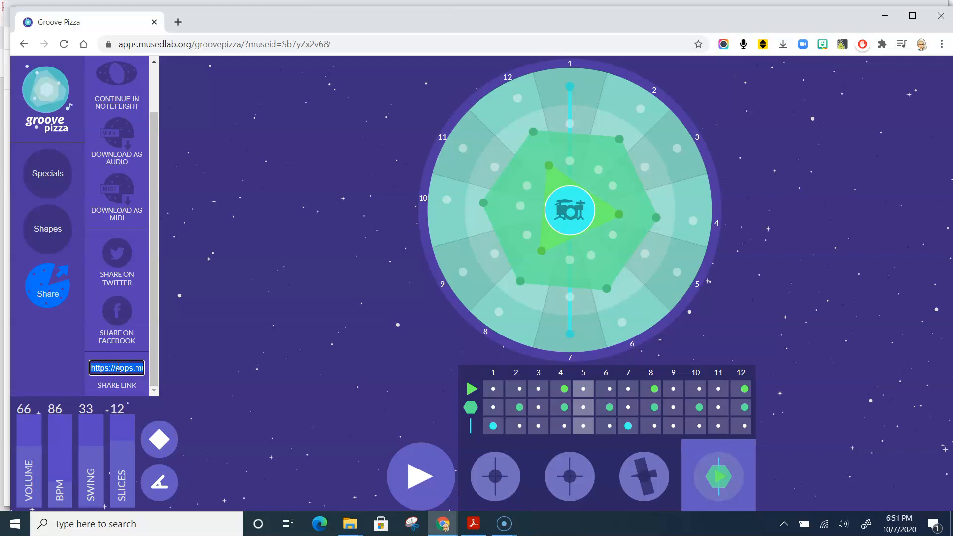
- Switch to Google Classroom and view the "Get Groovy with Groove Pizza!" assignment in the Music class's classwork
key(alt+Tab)
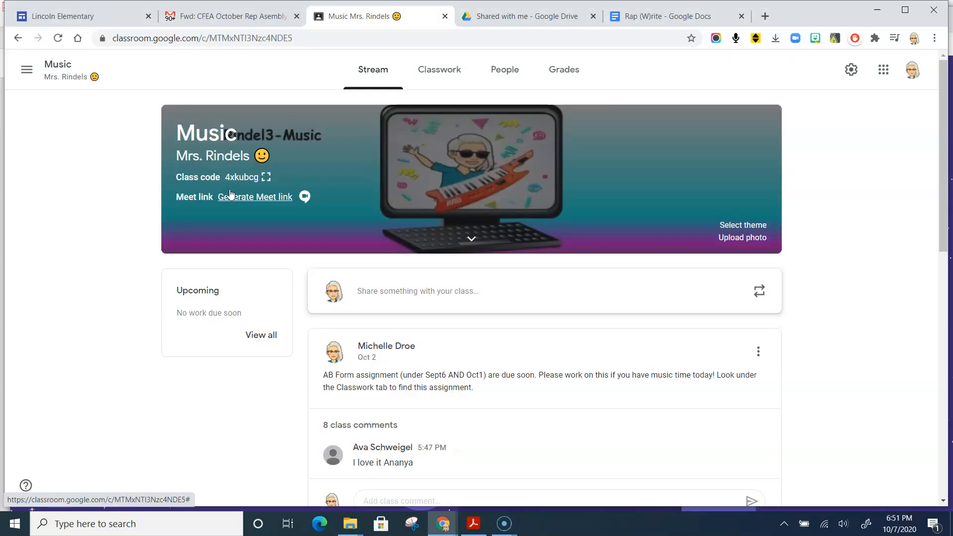
click(437, 73)
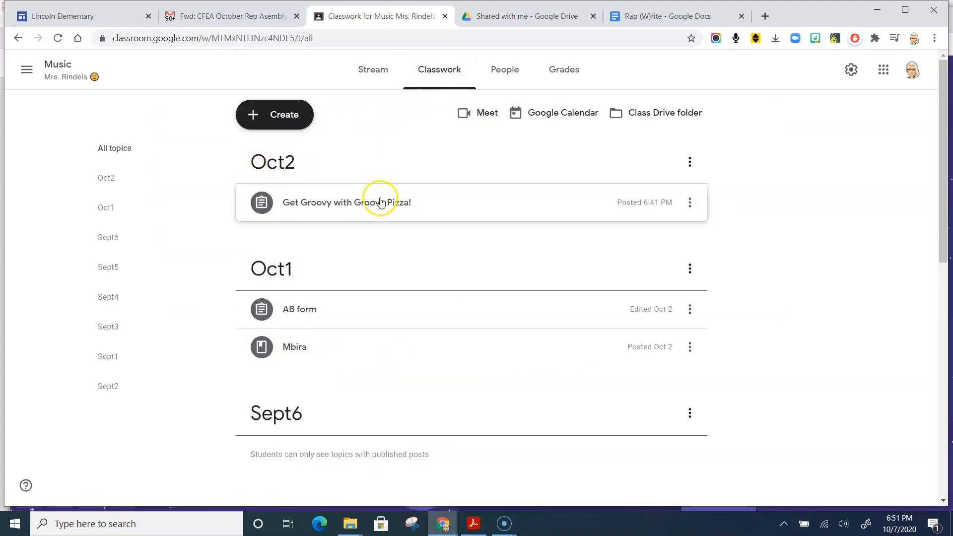
click(382, 203)
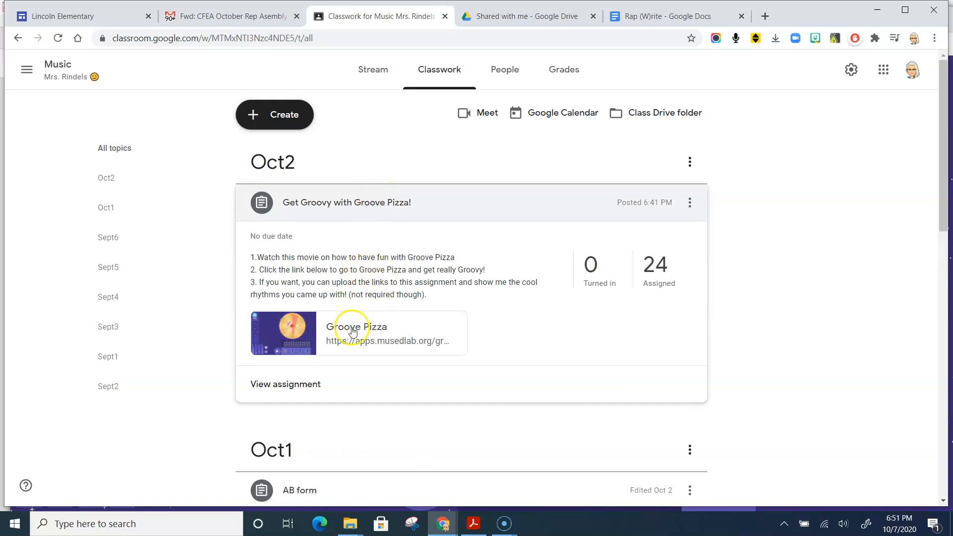
click(311, 390)
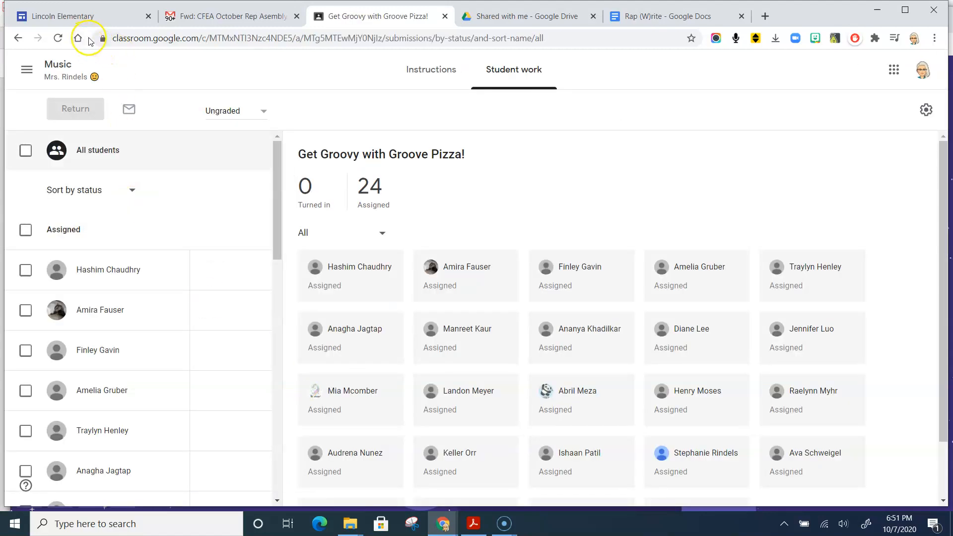
- Switch to the Fourth Grade Online Music class and open the full "Online Music Reflection #1" assignment from its classwork
click(26, 73)
drag(185, 256, 181, 445)
click(126, 456)
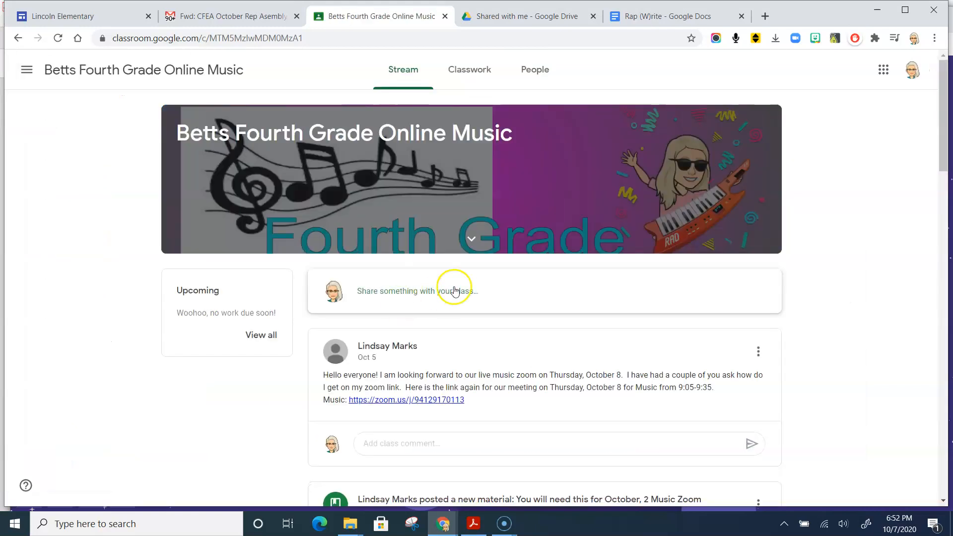
click(476, 67)
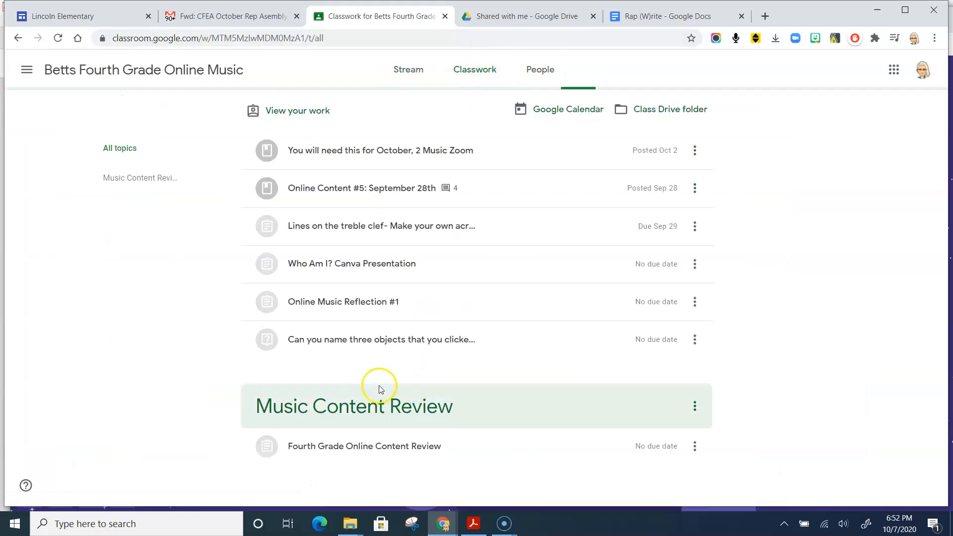
click(276, 309)
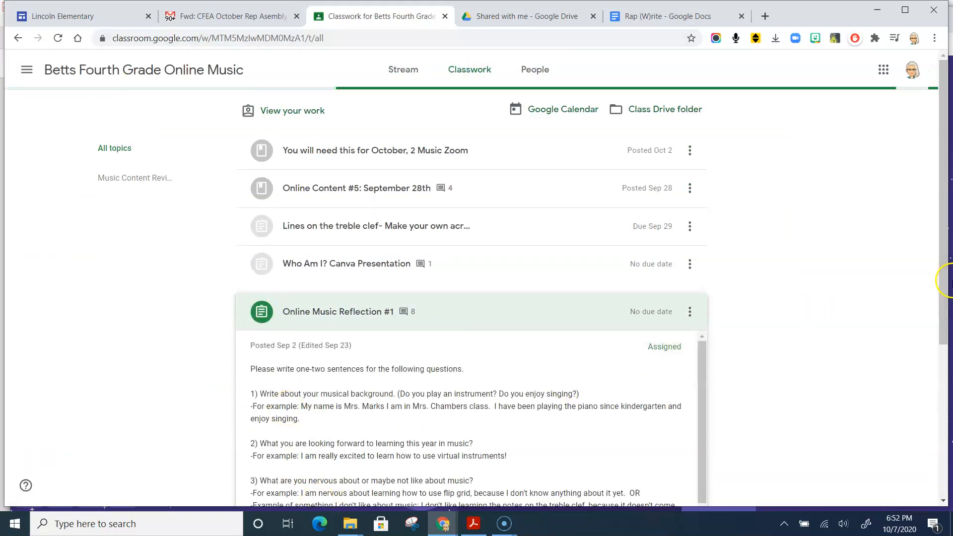
drag(941, 249, 945, 350)
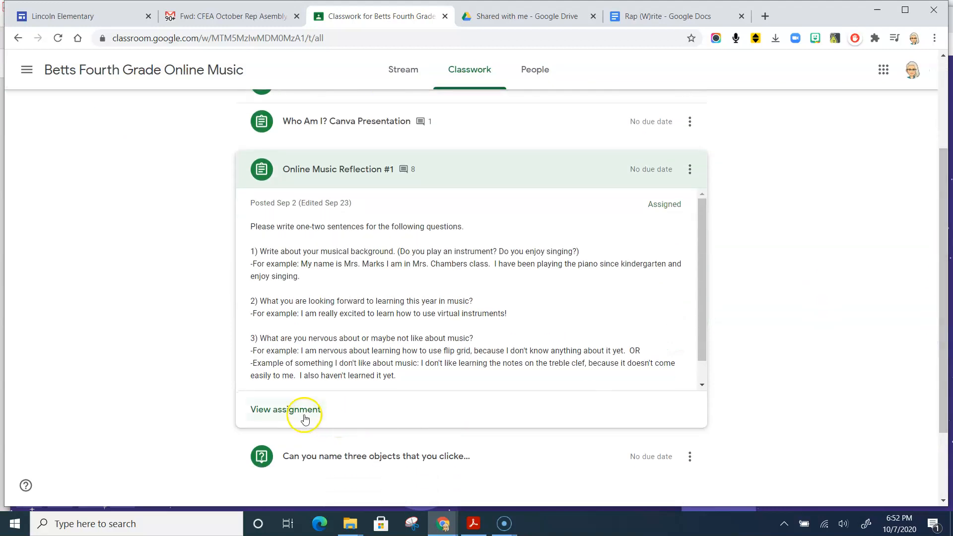
click(303, 414)
- Attach the copied Groove Pizza share link to your work on the Online Music Reflection #1 assignment
click(742, 152)
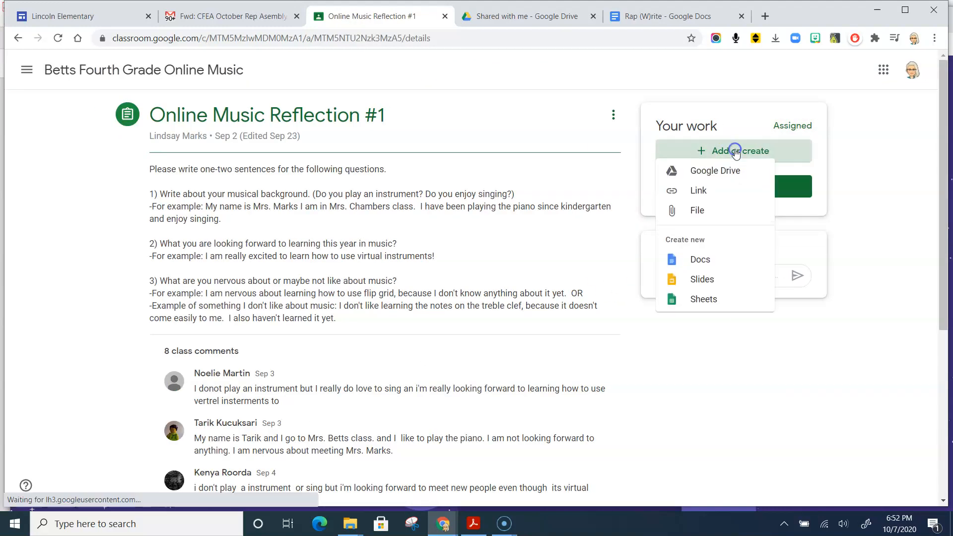
click(709, 196)
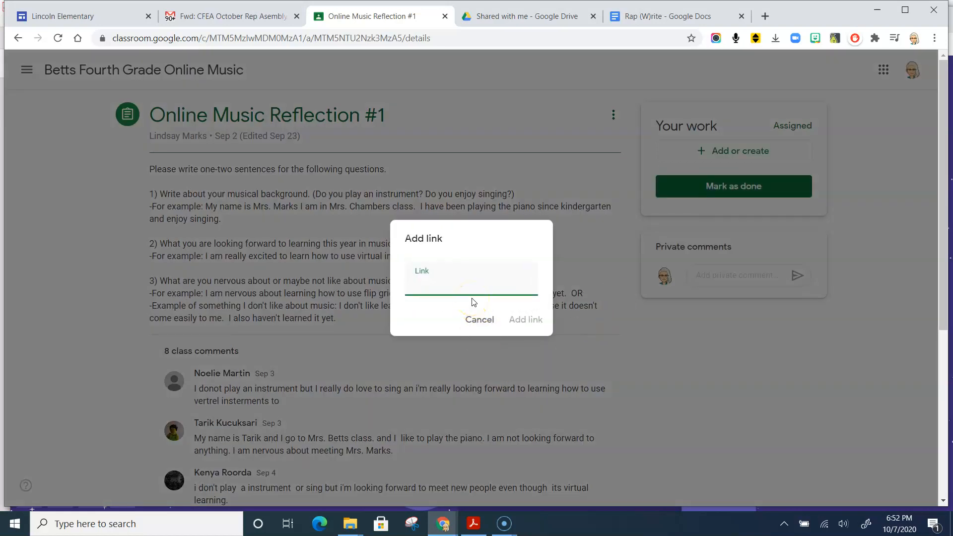
key(ctrl+v)
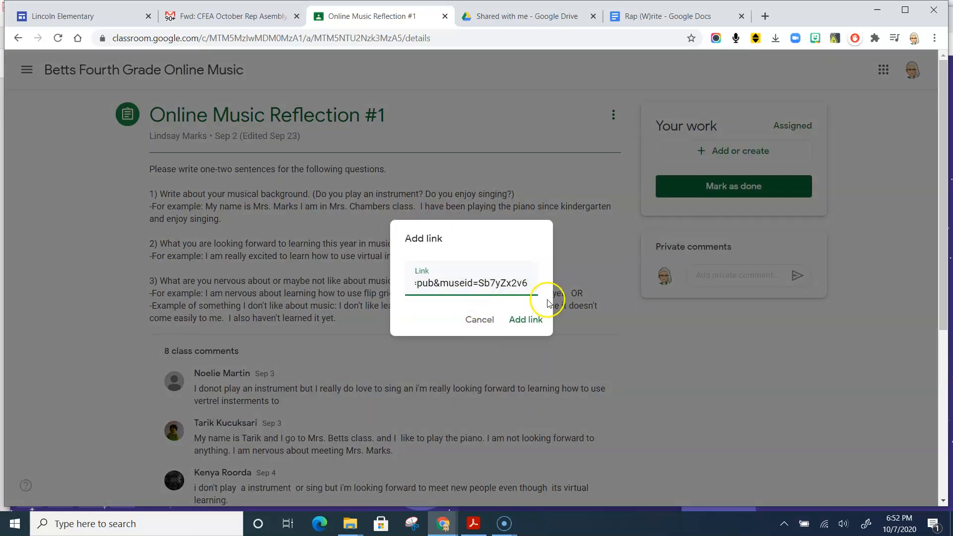
click(529, 319)
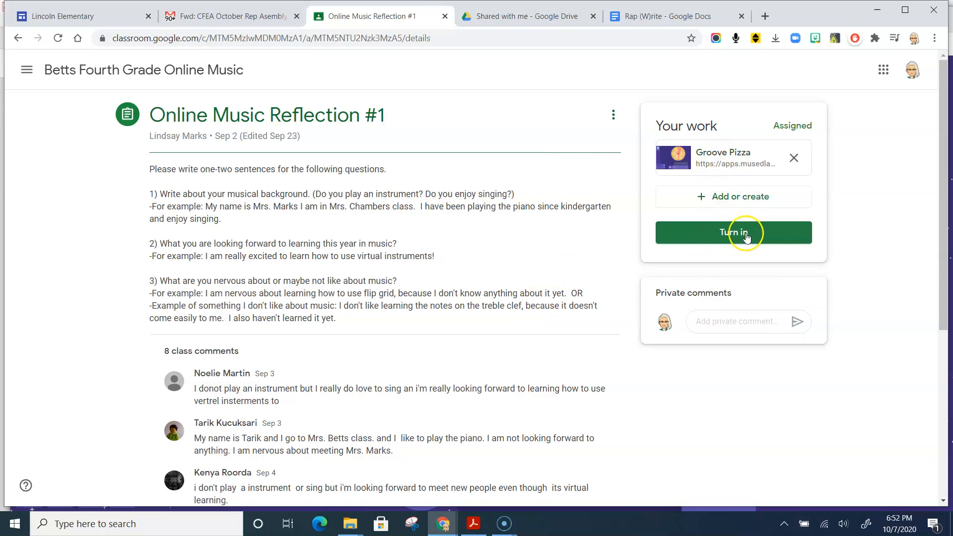
- Bring up the turn-in confirmation for the assignment, cancel it, and switch back to Groove Pizza
click(735, 234)
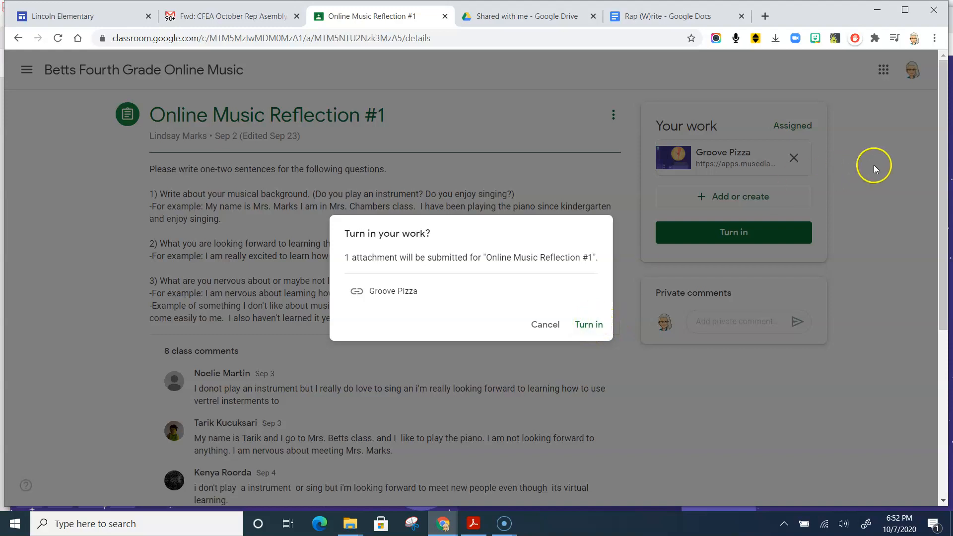
click(548, 334)
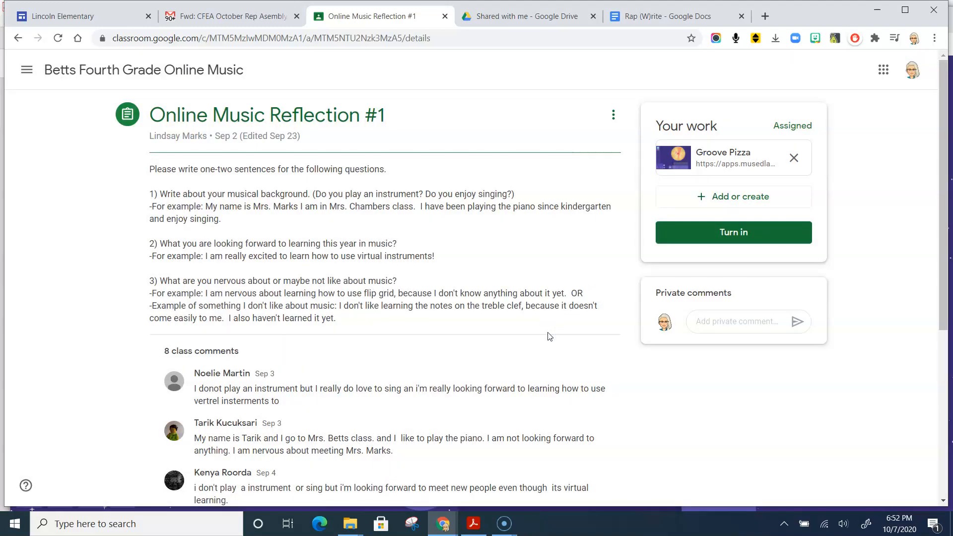
key(alt+Tab)
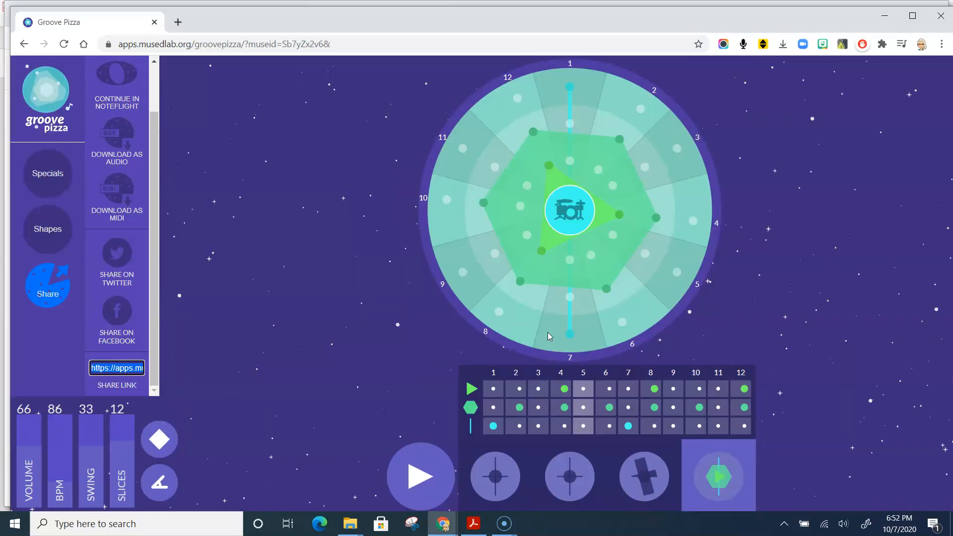